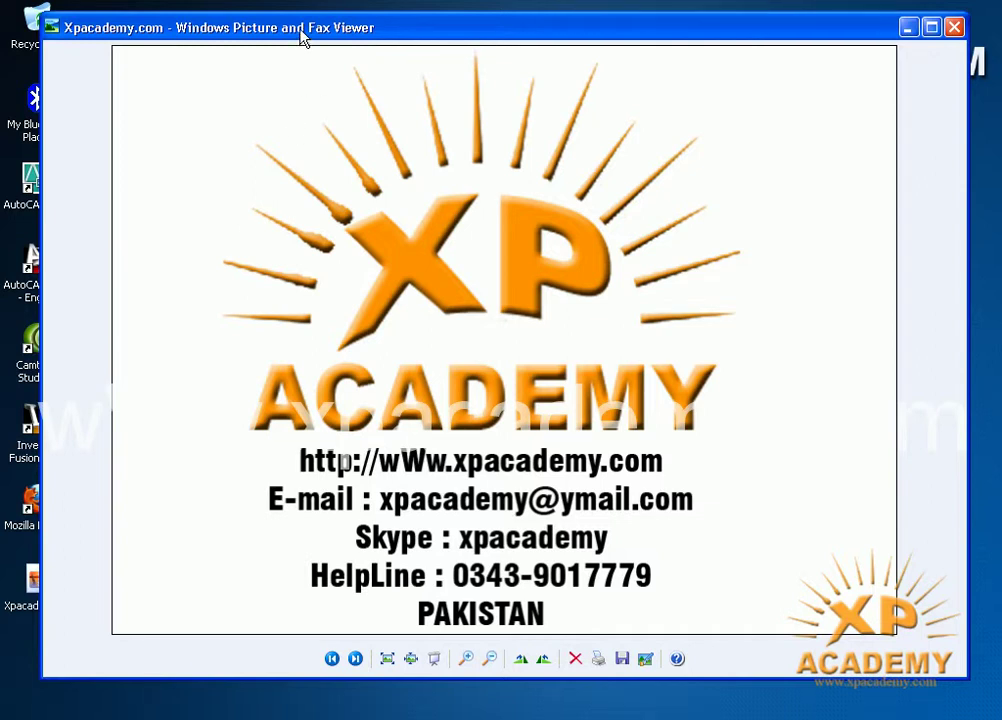
# Step: Reposition the picture viewer window and maximize it
pyautogui.moveTo(301, 30)
pyautogui.mouseDown()
pyautogui.moveTo(324, 353)
pyautogui.moveTo(305, 5)
pyautogui.mouseUp()
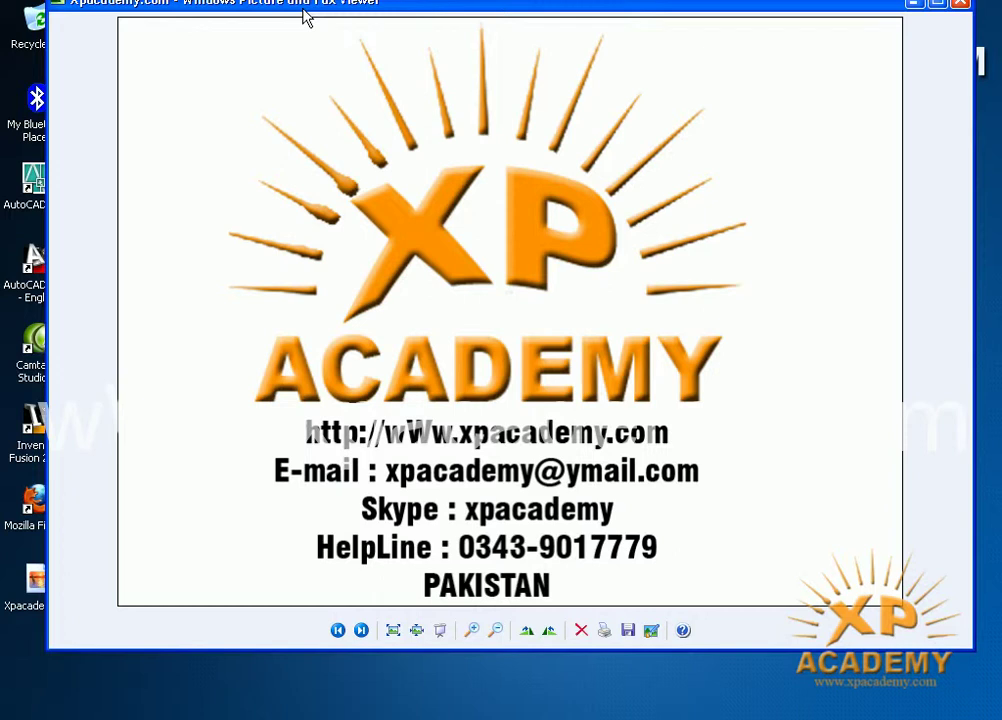
pyautogui.moveTo(308, 27); pyautogui.dragTo(276, 33)
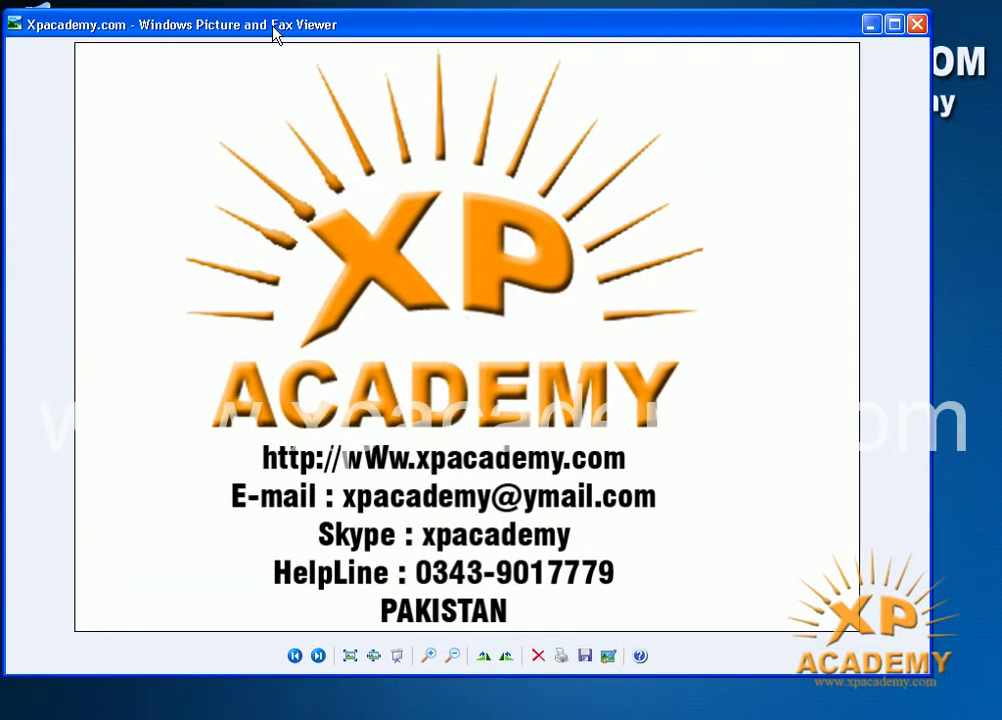
pyautogui.moveTo(276, 33)
pyautogui.mouseDown()
pyautogui.moveTo(344, 10)
pyautogui.moveTo(484, 37)
pyautogui.moveTo(316, 36)
pyautogui.moveTo(318, 81)
pyautogui.moveTo(83, 63)
pyautogui.moveTo(107, 7)
pyautogui.moveTo(365, 18)
pyautogui.moveTo(333, 38)
pyautogui.mouseUp()
pyautogui.doubleClick(331, 33)
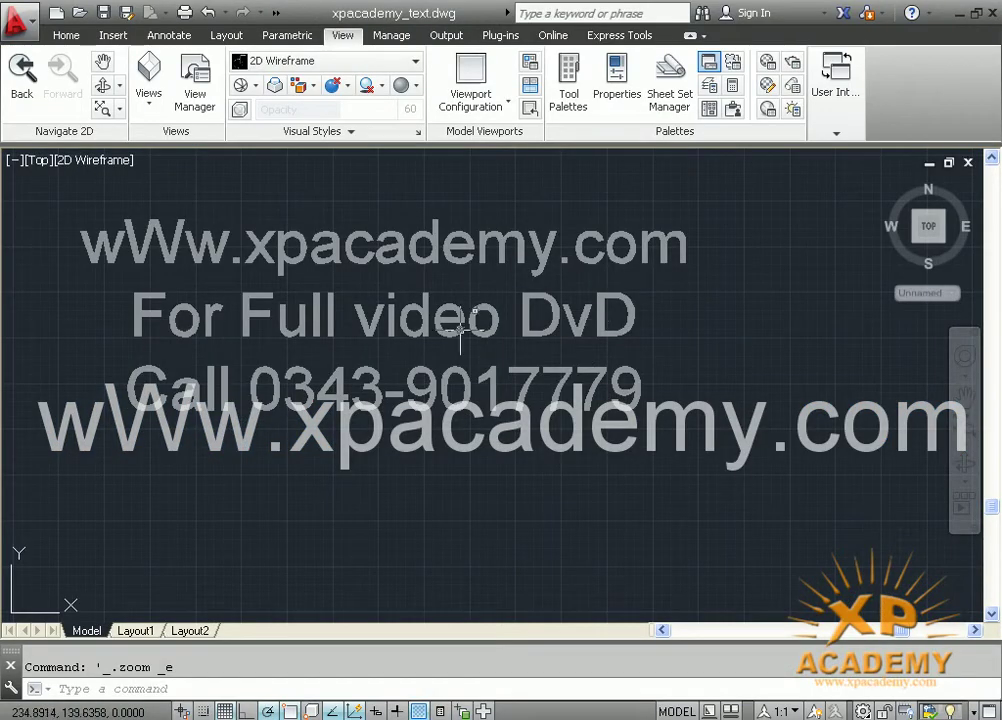
# Step: Draw an L-shaped line below the text: a horizontal segment, then a vertical one downward
pyautogui.moveTo(362, 353)
pyautogui.mouseDown(button='middle')
pyautogui.moveTo(384, 256)
pyautogui.moveTo(369, 206)
pyautogui.mouseUp(button='middle')
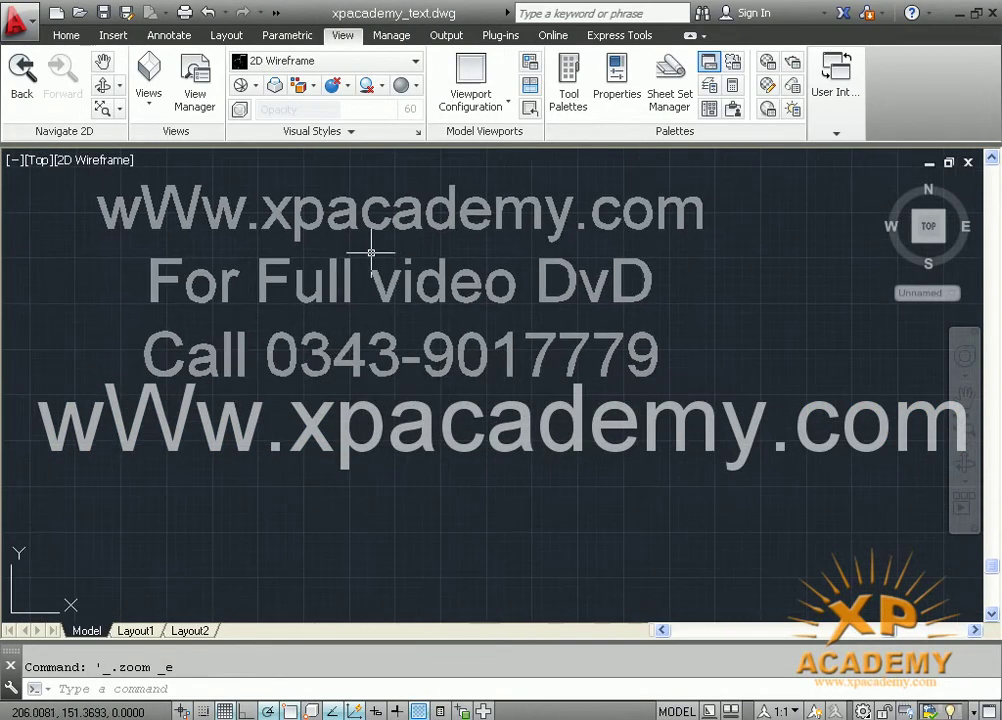
pyautogui.click(63, 36)
pyautogui.click(33, 84)
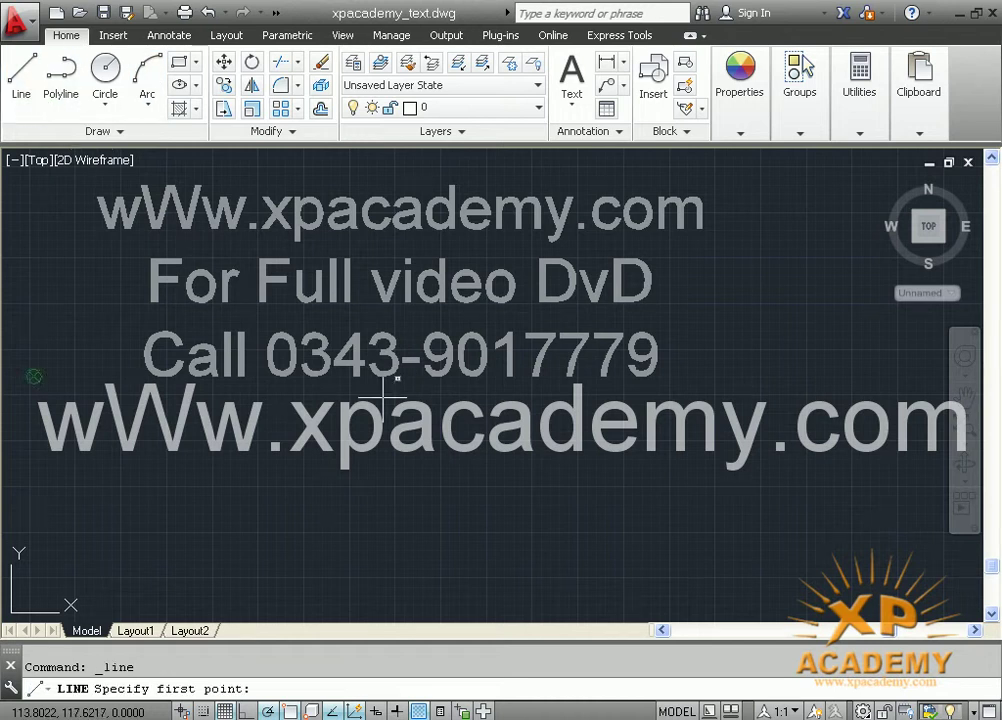
pyautogui.click(368, 432)
pyautogui.click(609, 432)
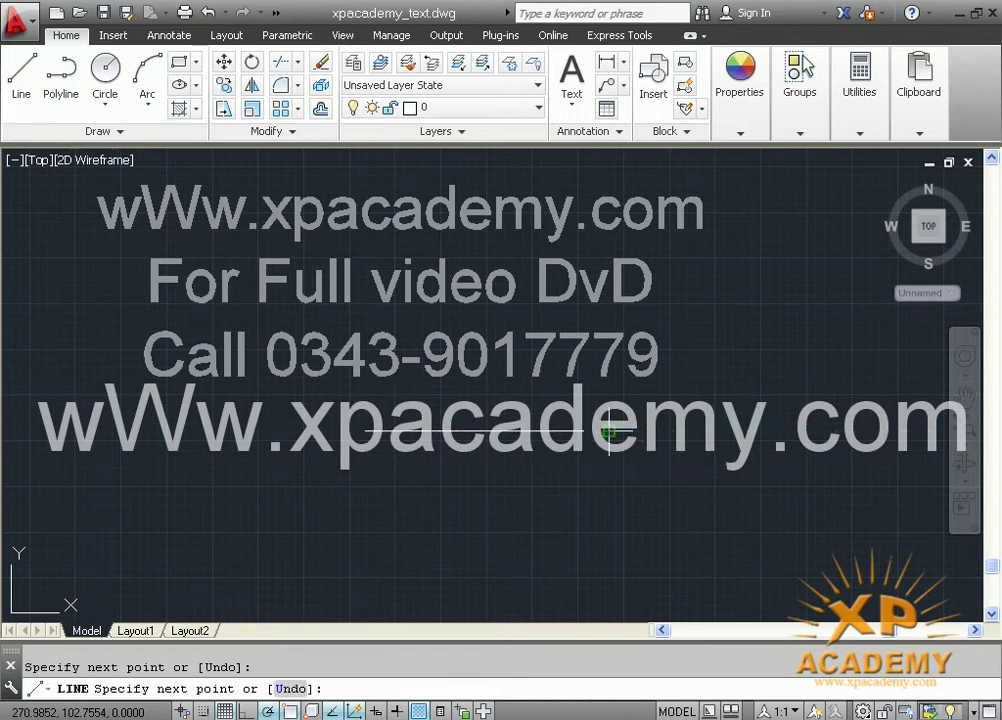
pyautogui.click(612, 553)
pyautogui.press('Return')
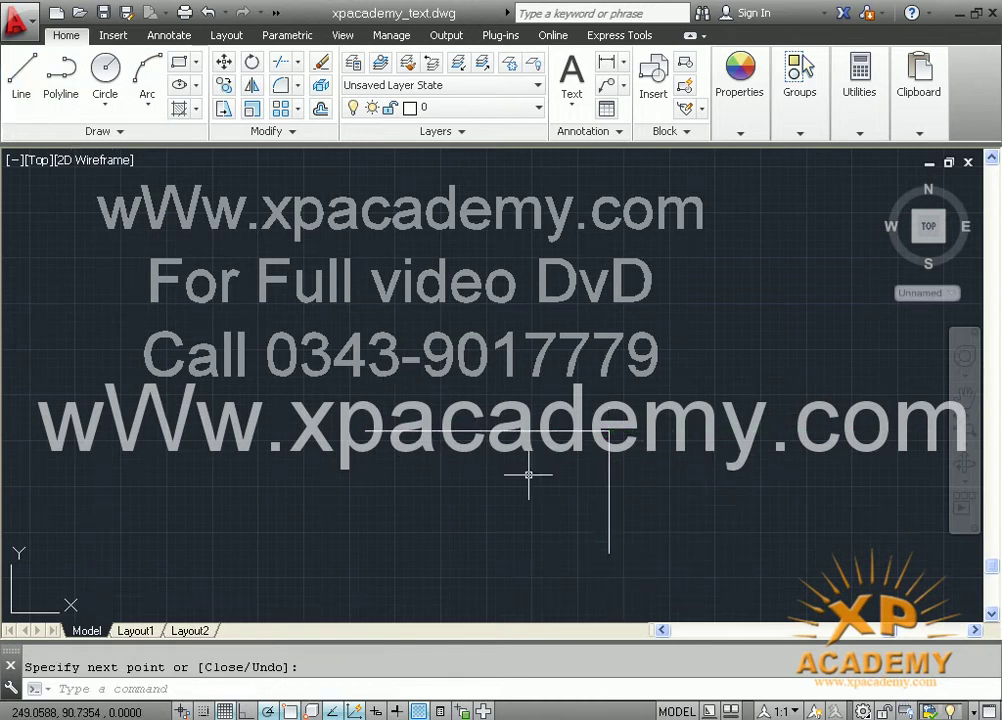
pyautogui.scroll(2, 515, 463)
pyautogui.scroll(-4, 583, 487)
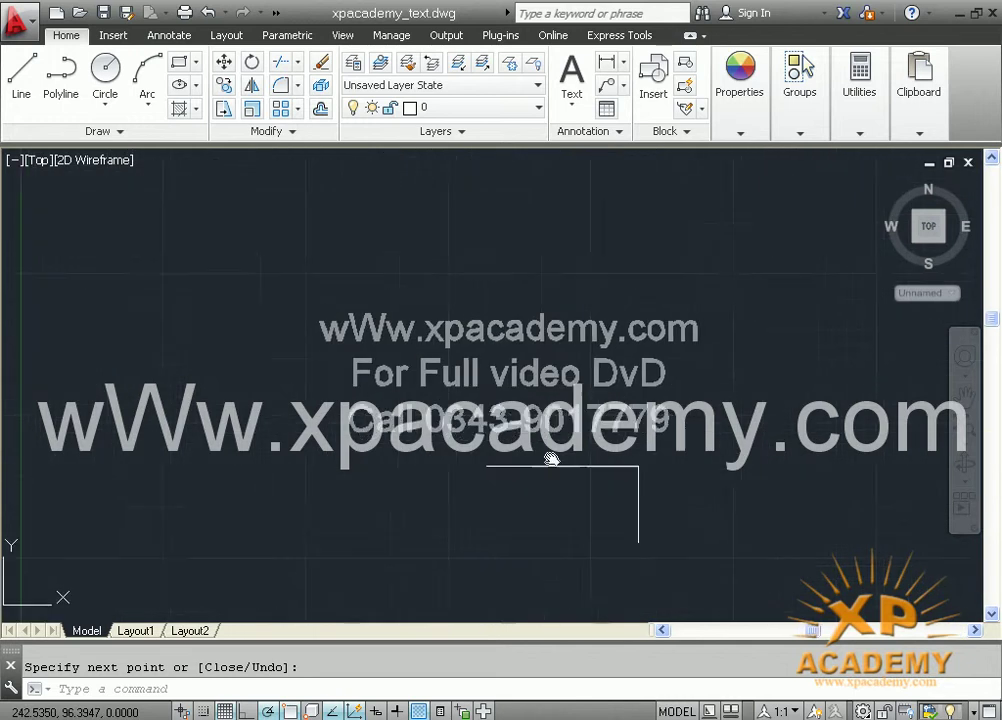
pyautogui.moveTo(550, 458); pyautogui.dragTo(447, 396, button='middle')
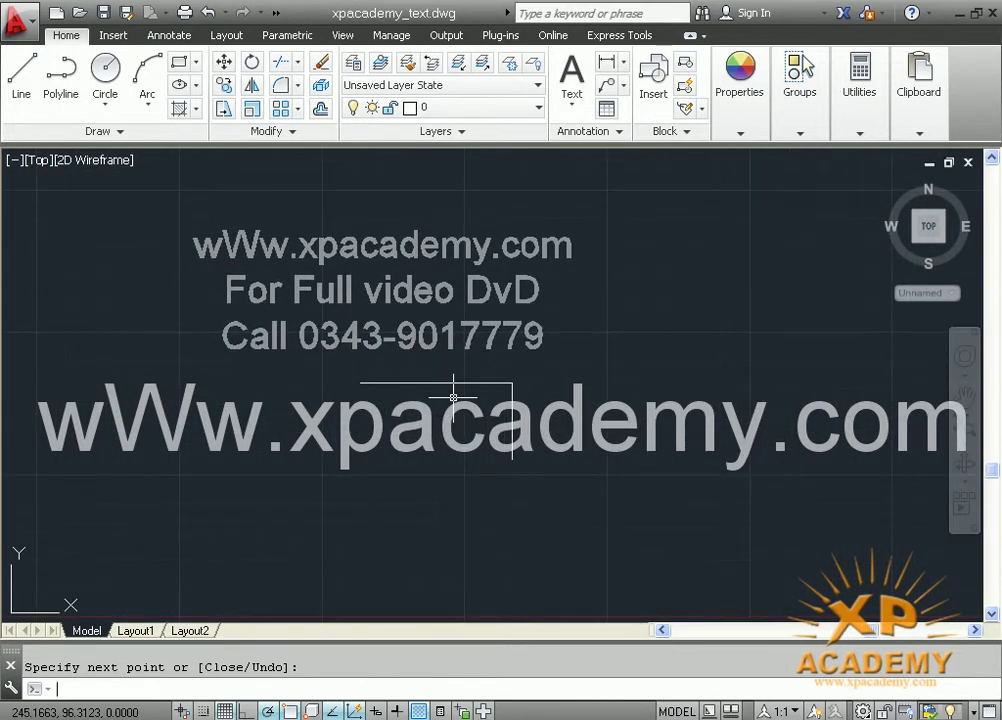
# Step: Move the L-shaped line further to the right with the M command
pyautogui.write('m')
pyautogui.press('Return')
pyautogui.click(517, 380)
pyautogui.click(457, 412)
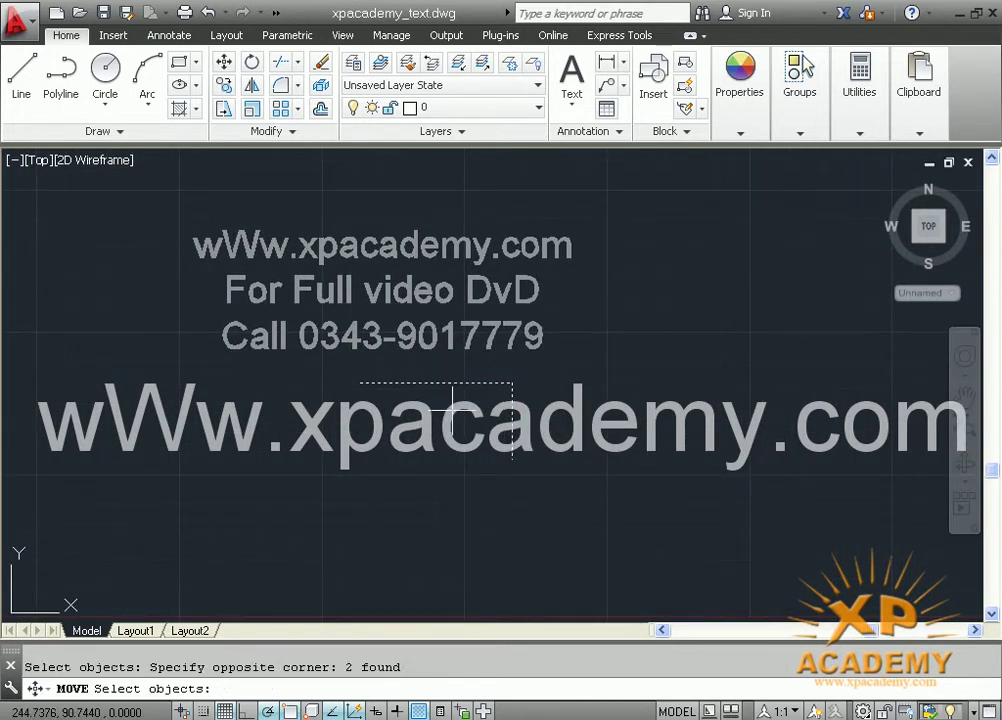
pyautogui.press('Return')
pyautogui.click(458, 383)
pyautogui.click(640, 408)
pyautogui.scroll(4, 550, 400)
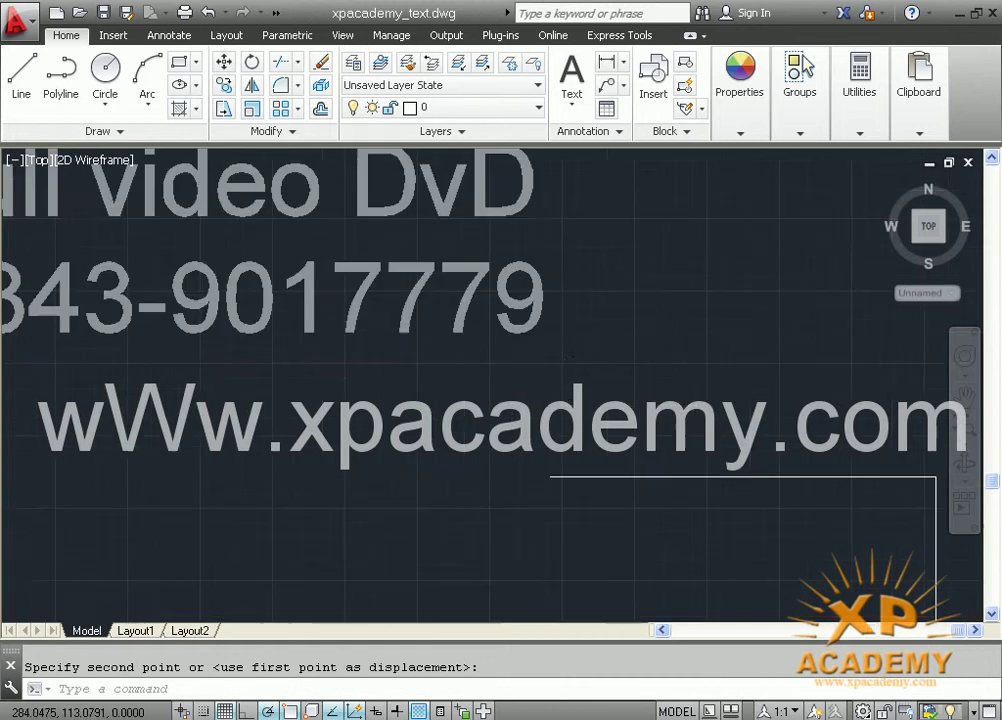
pyautogui.scroll(-2, 528, 440)
pyautogui.scroll(-1, 590, 418)
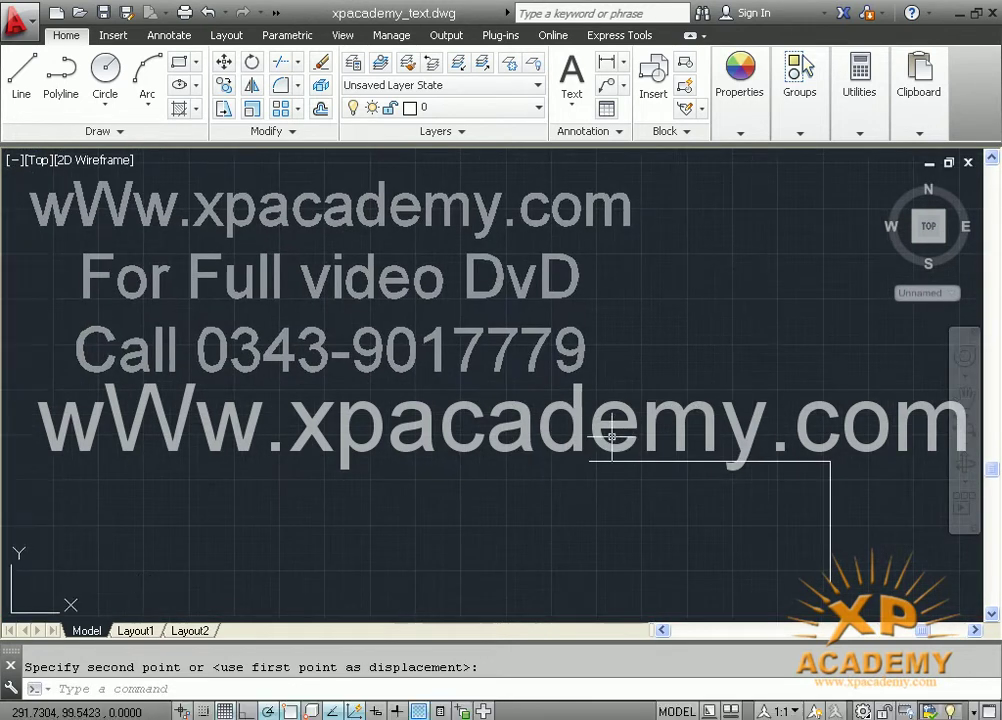
pyautogui.scroll(-2, 590, 445)
pyautogui.scroll(3, 575, 435)
pyautogui.scroll(2, 577, 440)
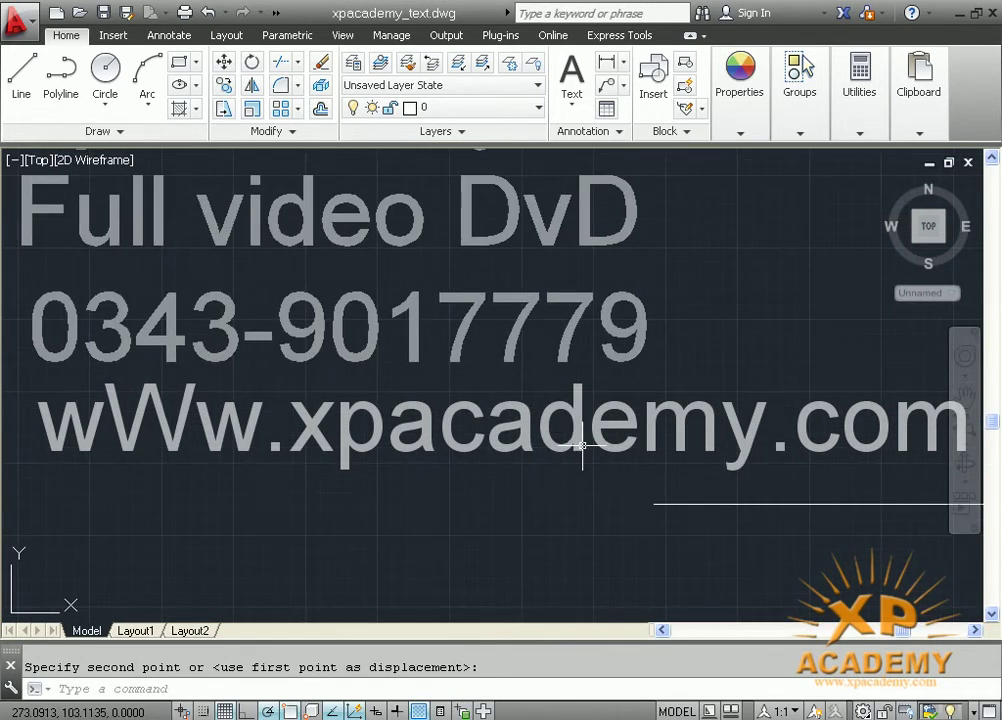
pyautogui.scroll(-3, 570, 430)
pyautogui.scroll(1, 552, 425)
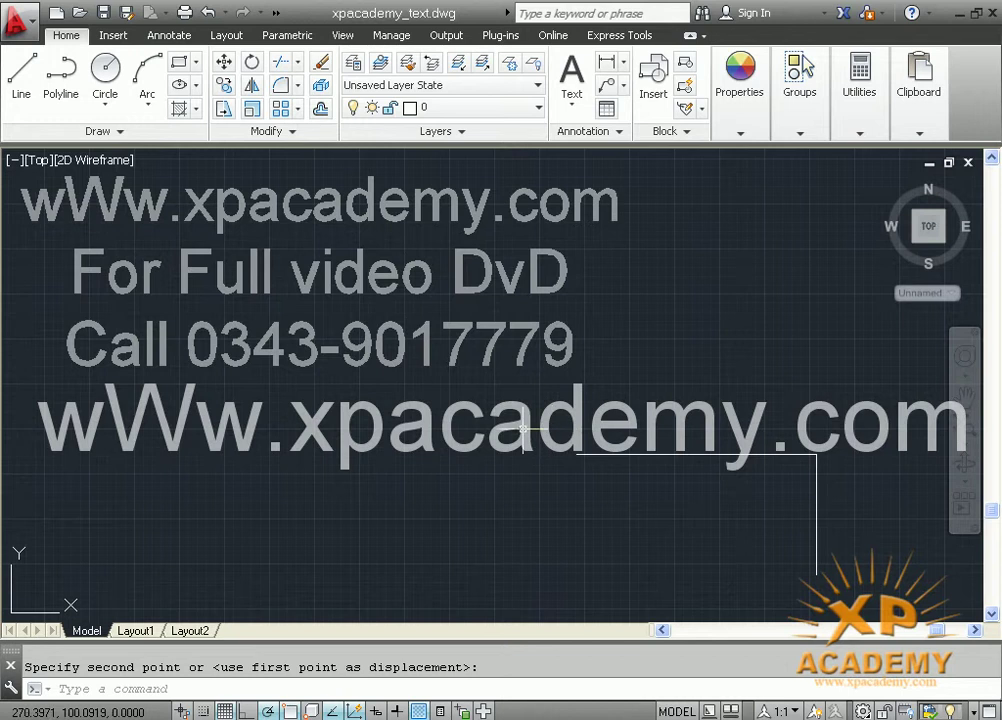
# Step: Browse the Layout, Annotate and View tabs, toggle Tool Palettes, then select the horizontal line
pyautogui.click(221, 37)
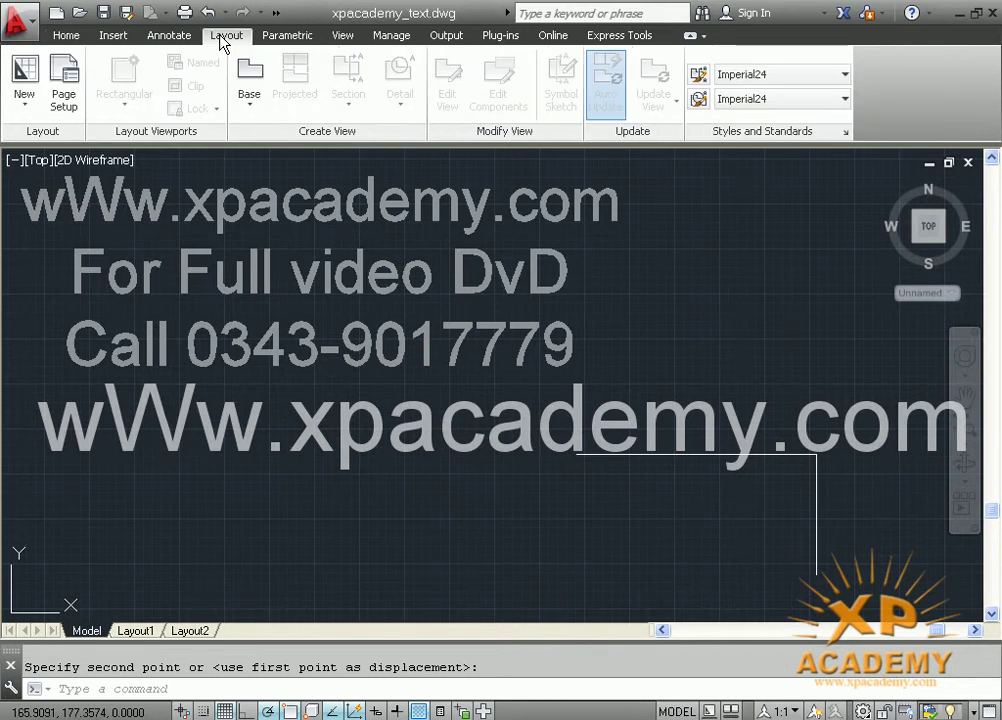
pyautogui.click(163, 38)
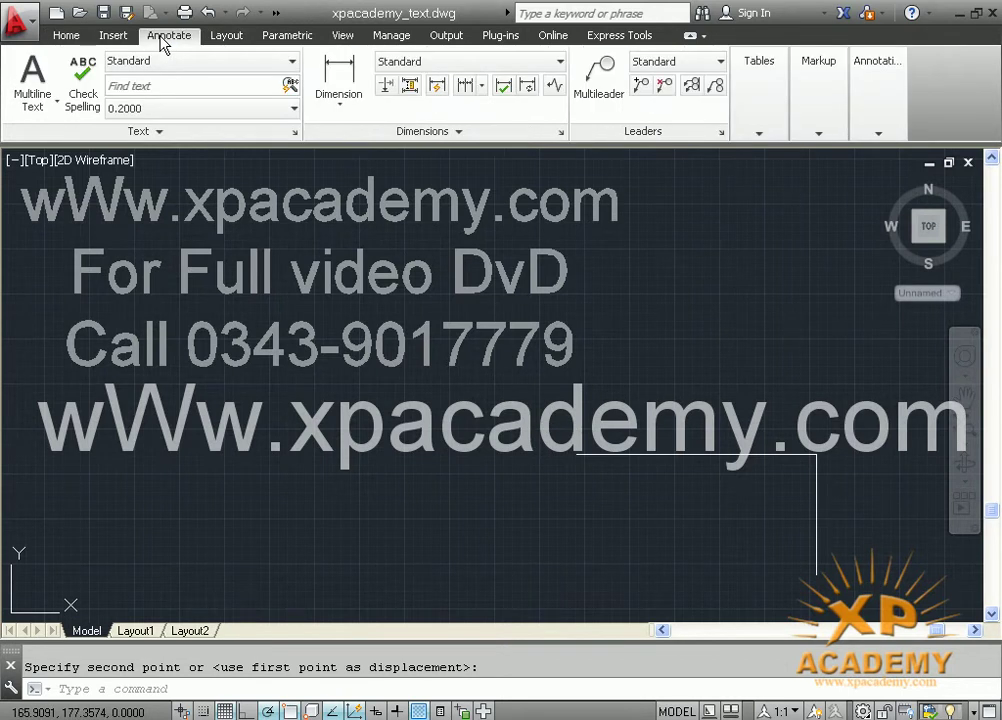
pyautogui.click(343, 37)
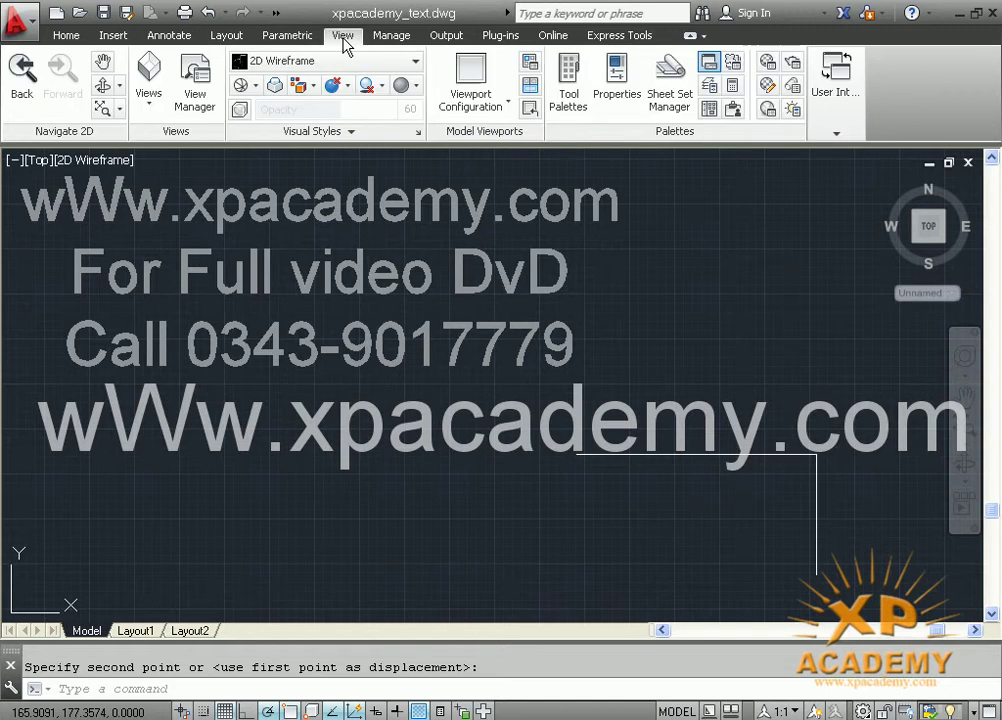
pyautogui.click(569, 95)
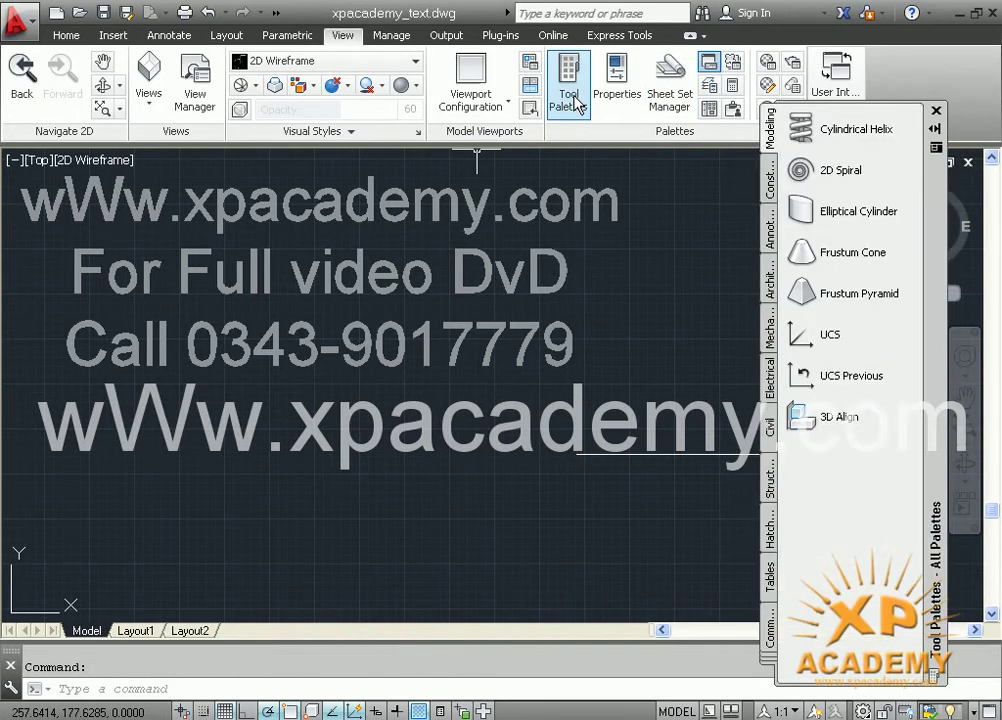
pyautogui.click(936, 112)
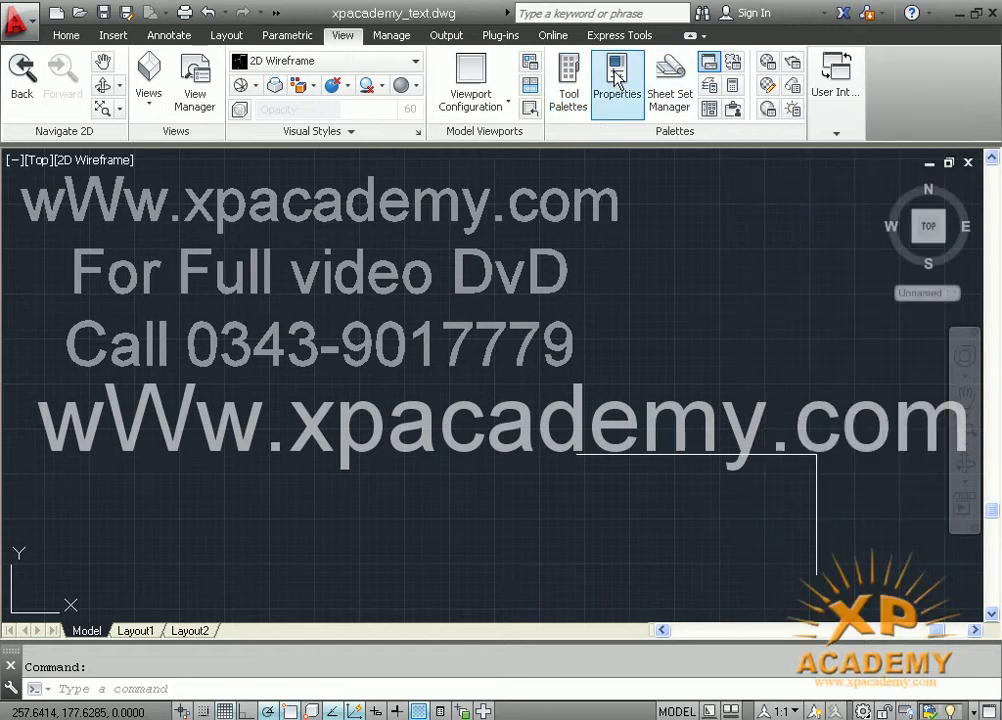
pyautogui.click(705, 456)
pyautogui.click(711, 463)
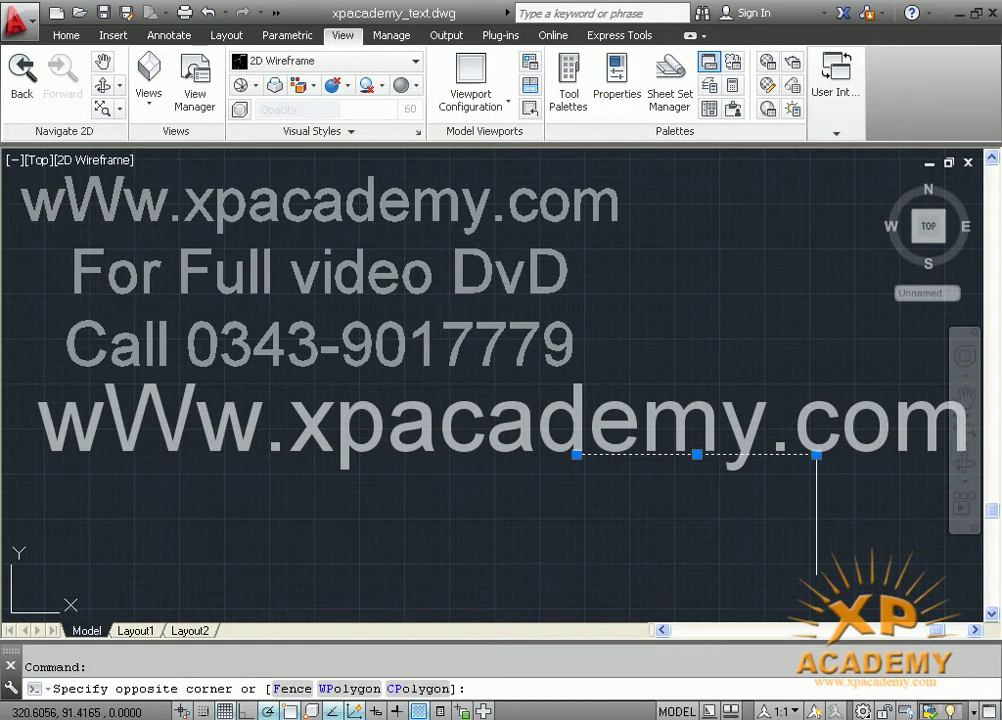
# Step: Show the line in the Properties palette, undock it to float, and turn Auto-hide off
pyautogui.click(617, 85)
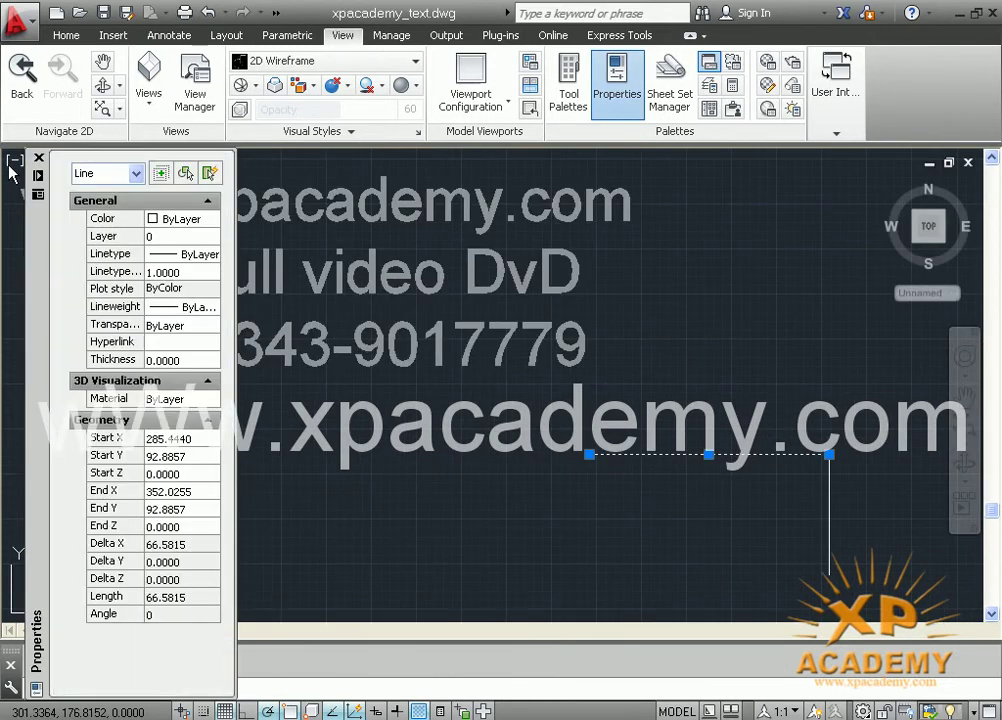
pyautogui.moveTo(38, 230)
pyautogui.mouseDown()
pyautogui.moveTo(240, 233)
pyautogui.moveTo(283, 213)
pyautogui.mouseUp()
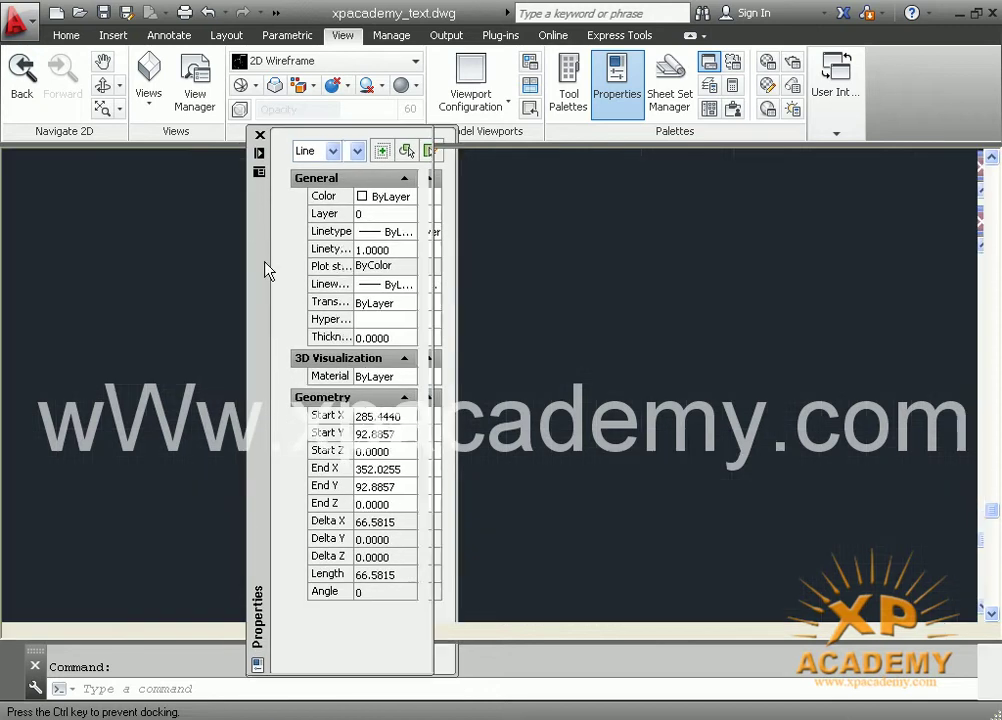
pyautogui.moveTo(255, 316); pyautogui.dragTo(200, 266)
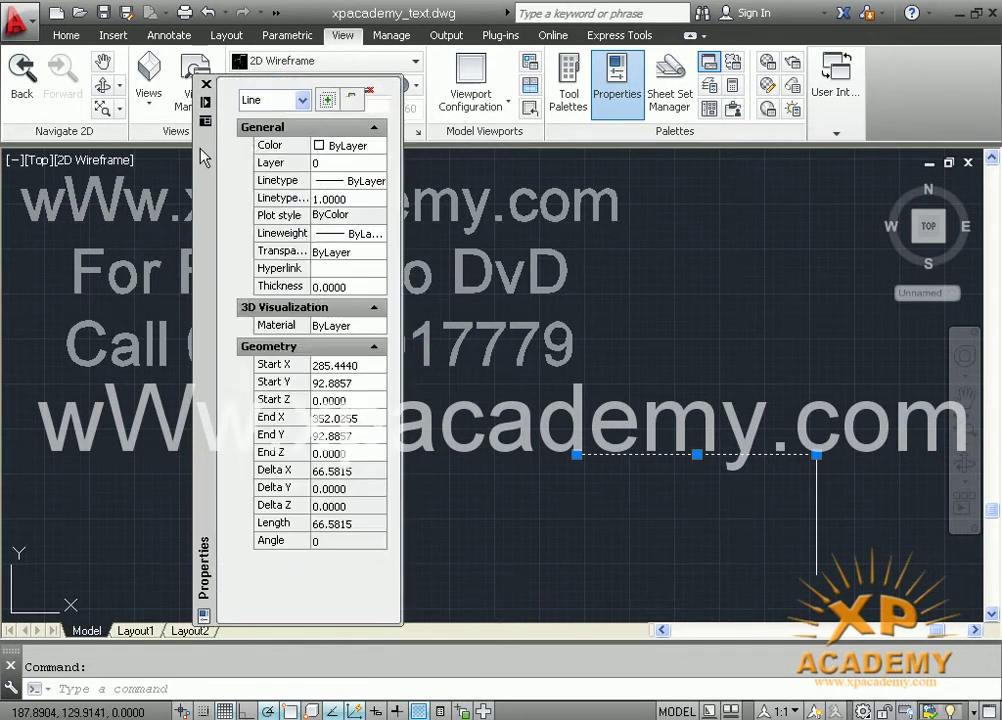
pyautogui.rightClick(203, 157)
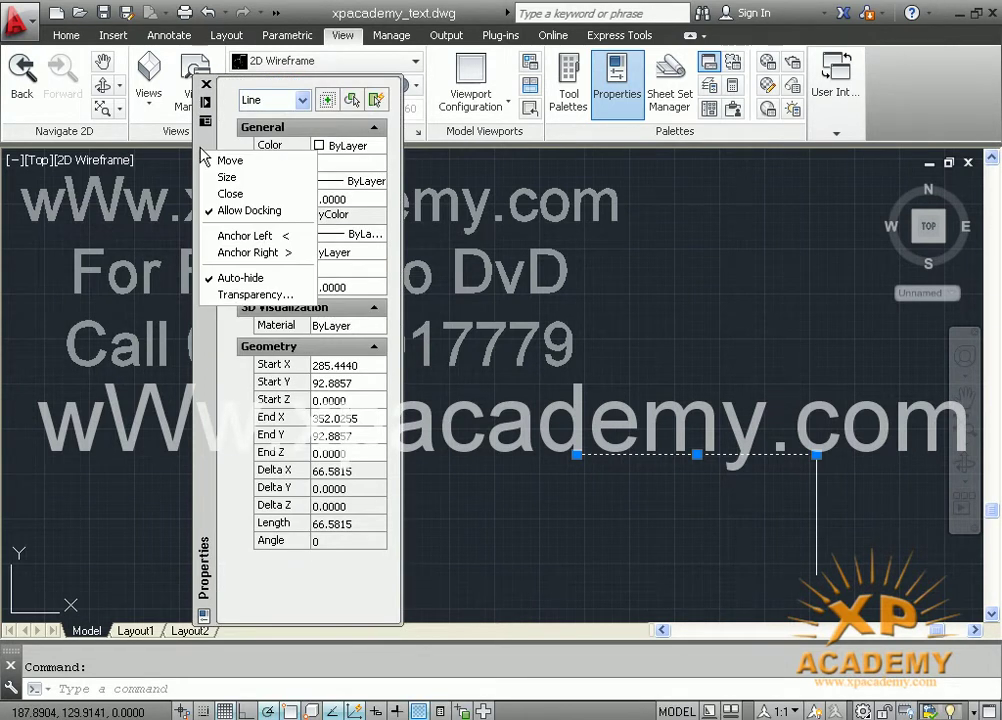
pyautogui.click(235, 280)
pyautogui.moveTo(203, 326); pyautogui.dragTo(343, 333)
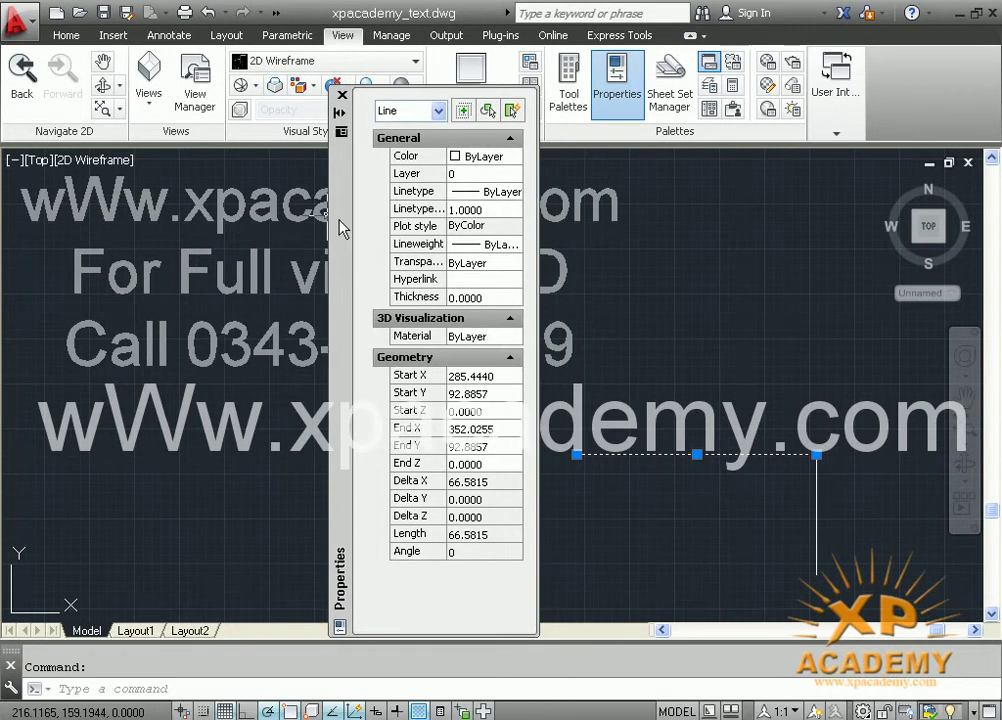
# Step: Set the horizontal line's colour to Red, then deselect it and reposition the palette
pyautogui.click(474, 160)
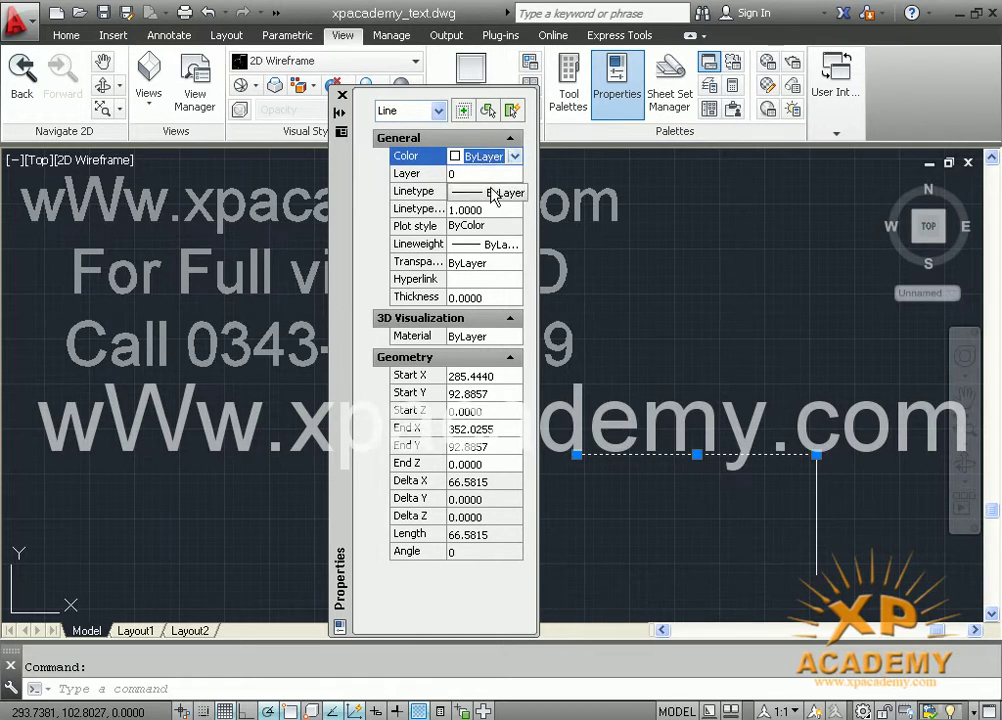
pyautogui.click(513, 159)
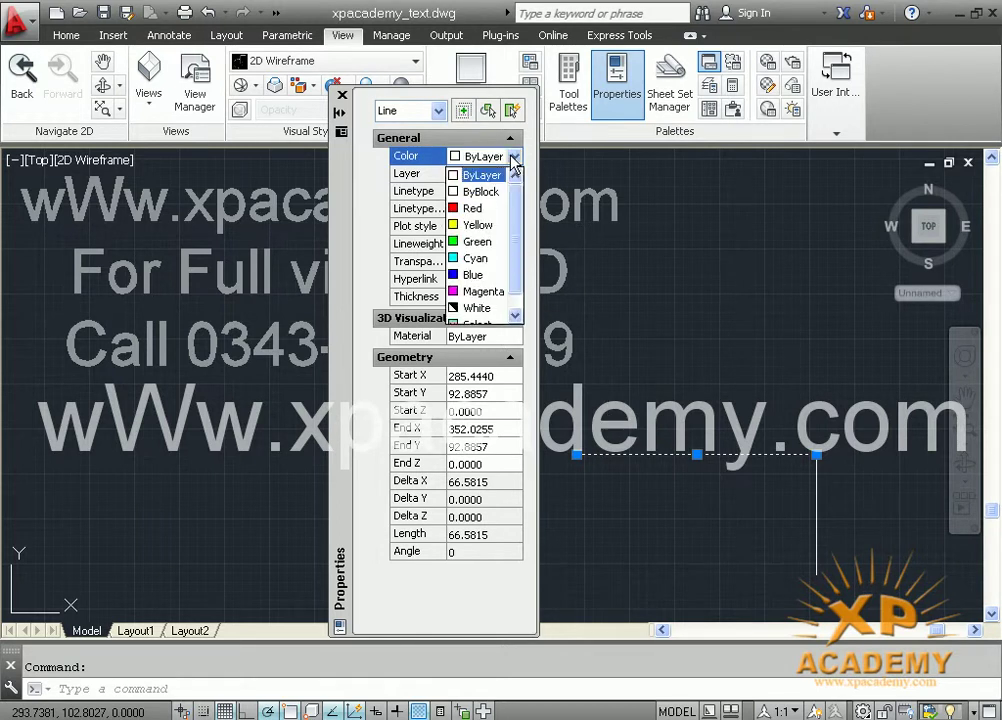
pyautogui.click(490, 222)
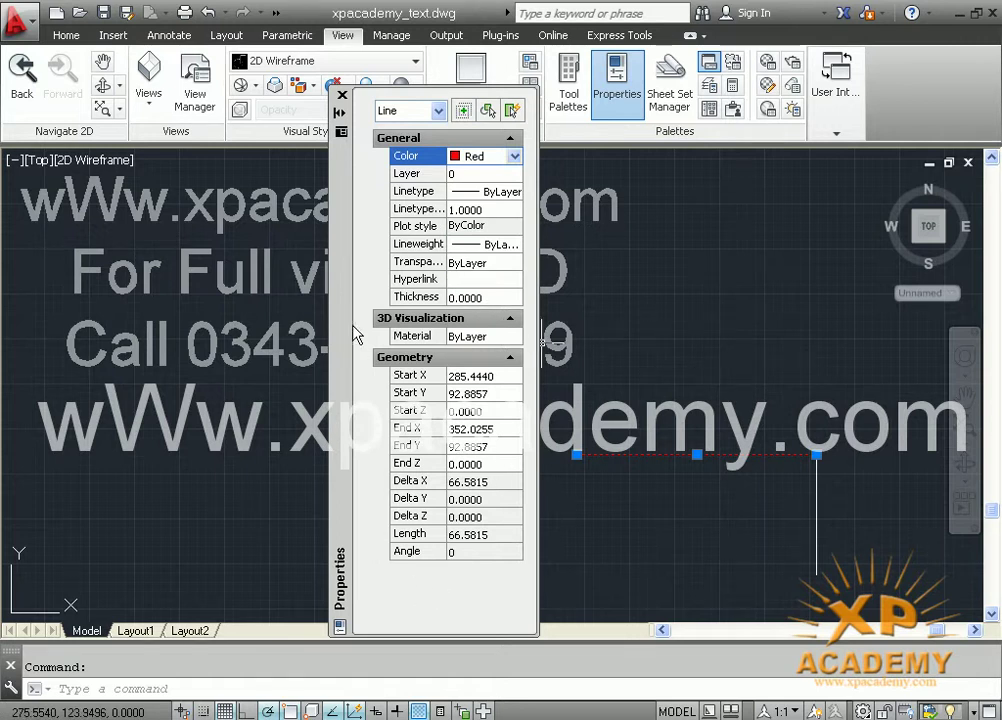
pyautogui.moveTo(340, 328); pyautogui.dragTo(378, 310)
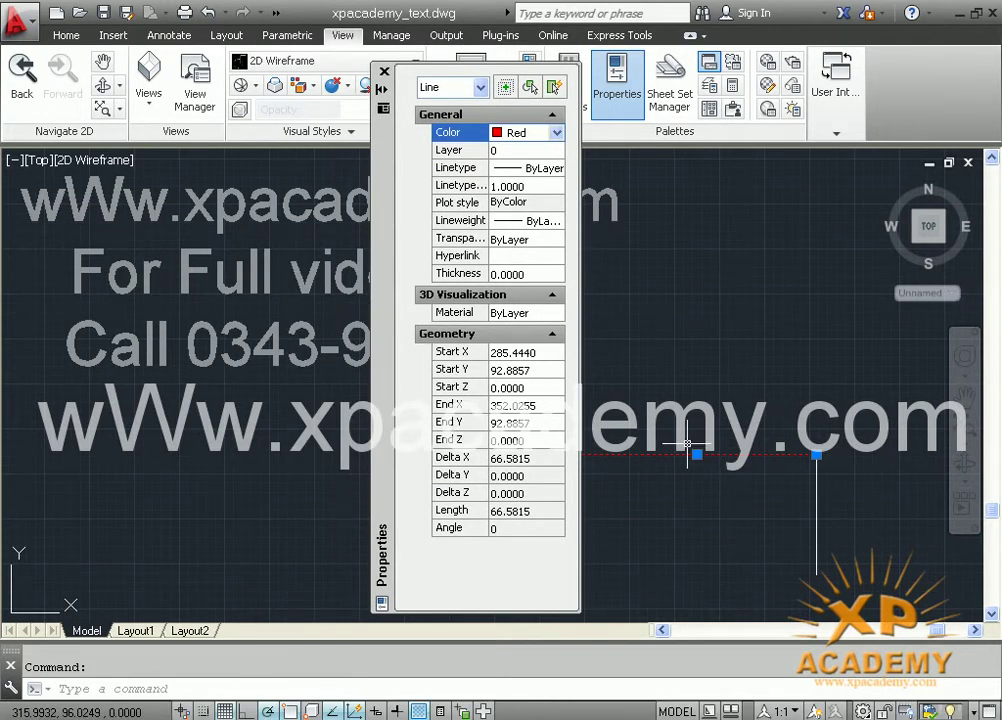
pyautogui.press('Escape')
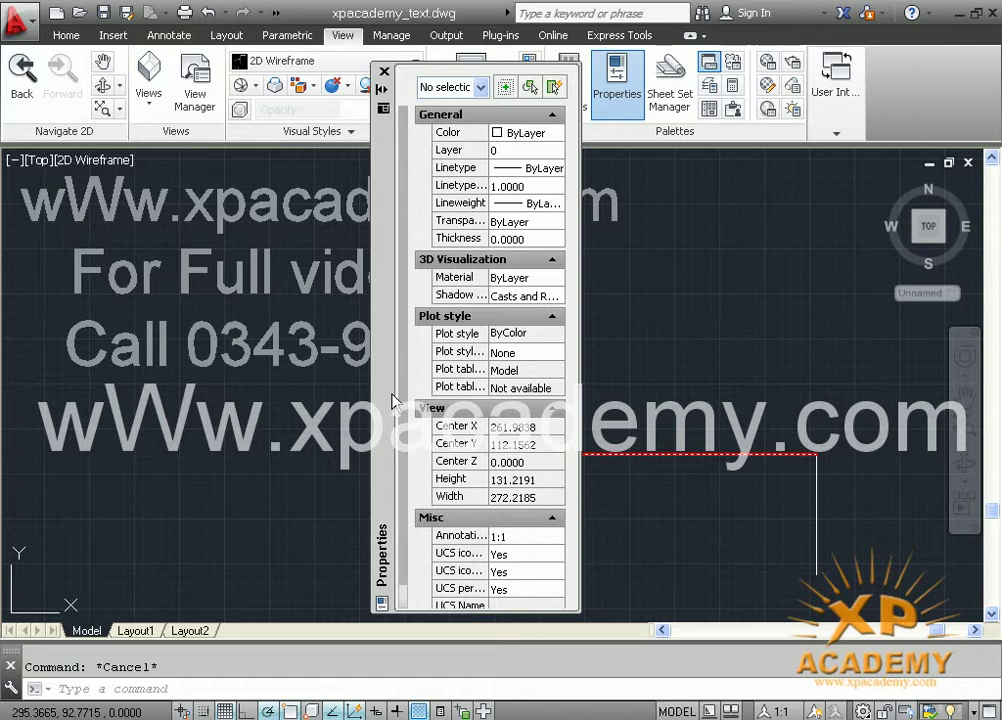
pyautogui.moveTo(385, 399); pyautogui.dragTo(311, 386)
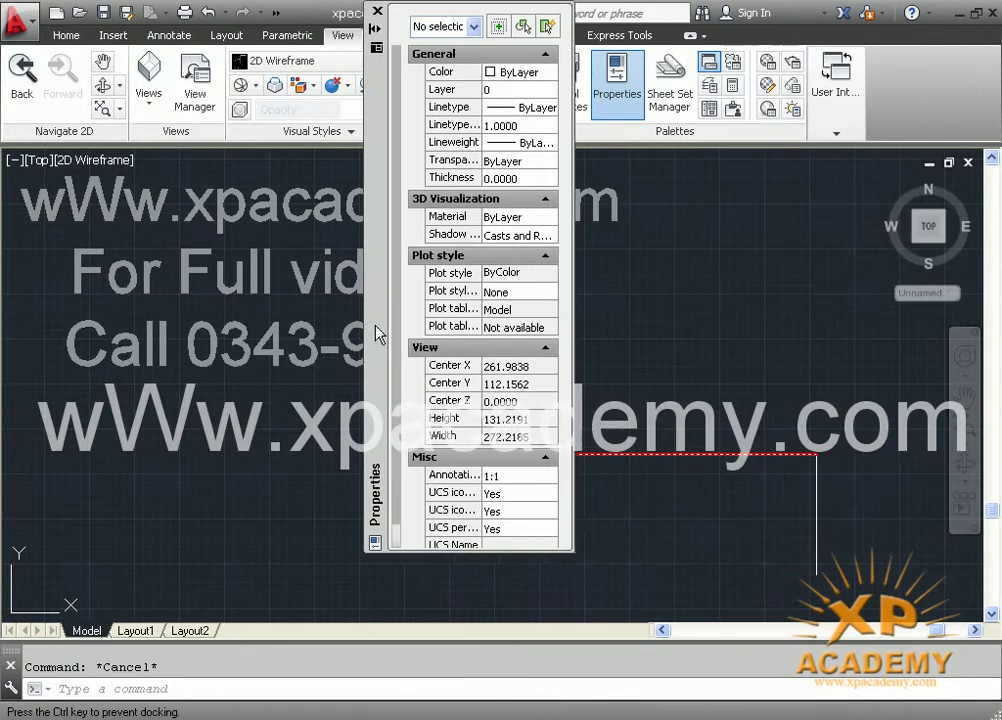
# Step: Dock Properties at the left, select the red line and open QuickCalc for its Angle
pyautogui.moveTo(310, 385)
pyautogui.mouseDown()
pyautogui.moveTo(393, 440)
pyautogui.moveTo(418, 375)
pyautogui.mouseUp()
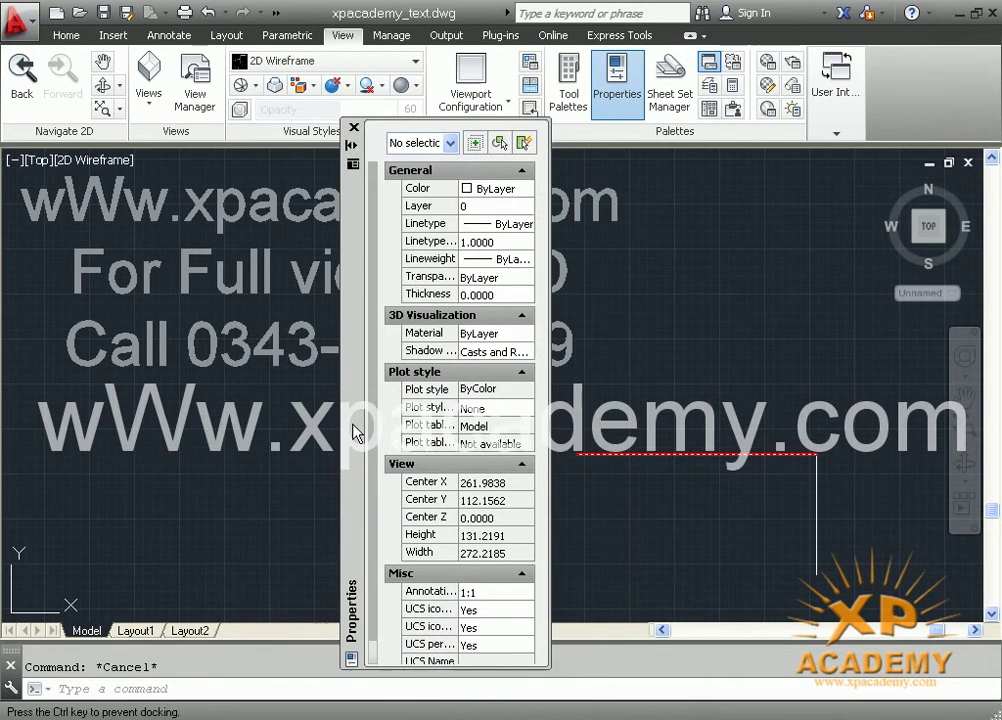
pyautogui.moveTo(420, 376)
pyautogui.mouseDown()
pyautogui.moveTo(365, 433)
pyautogui.moveTo(242, 412)
pyautogui.moveTo(10, 404)
pyautogui.moveTo(2, 392)
pyautogui.mouseUp()
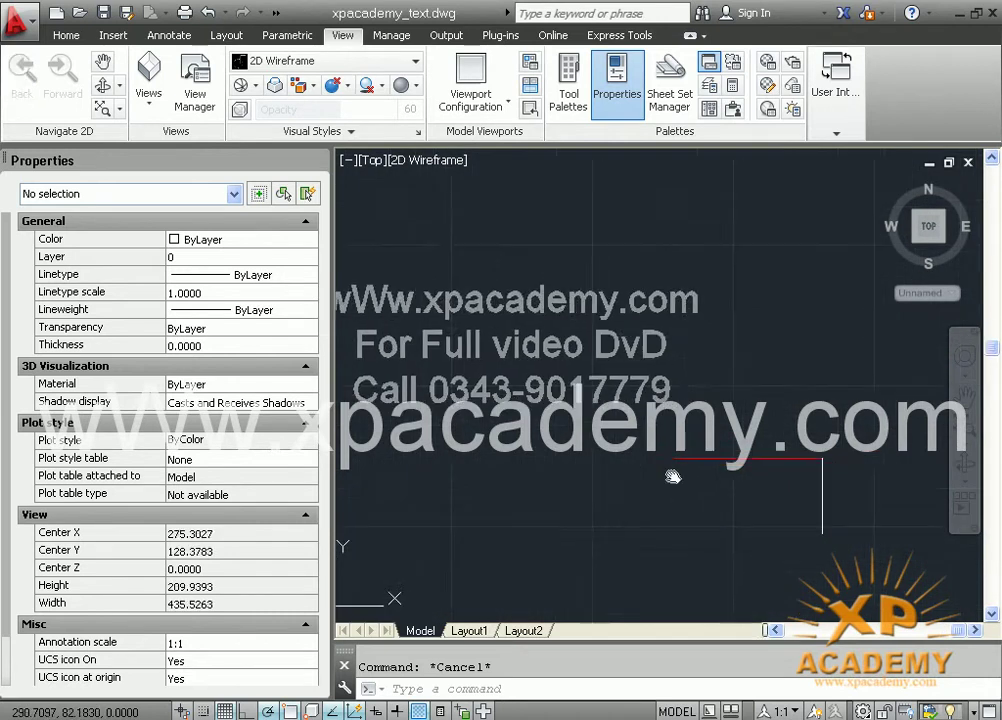
pyautogui.moveTo(667, 489); pyautogui.dragTo(623, 444, button='middle')
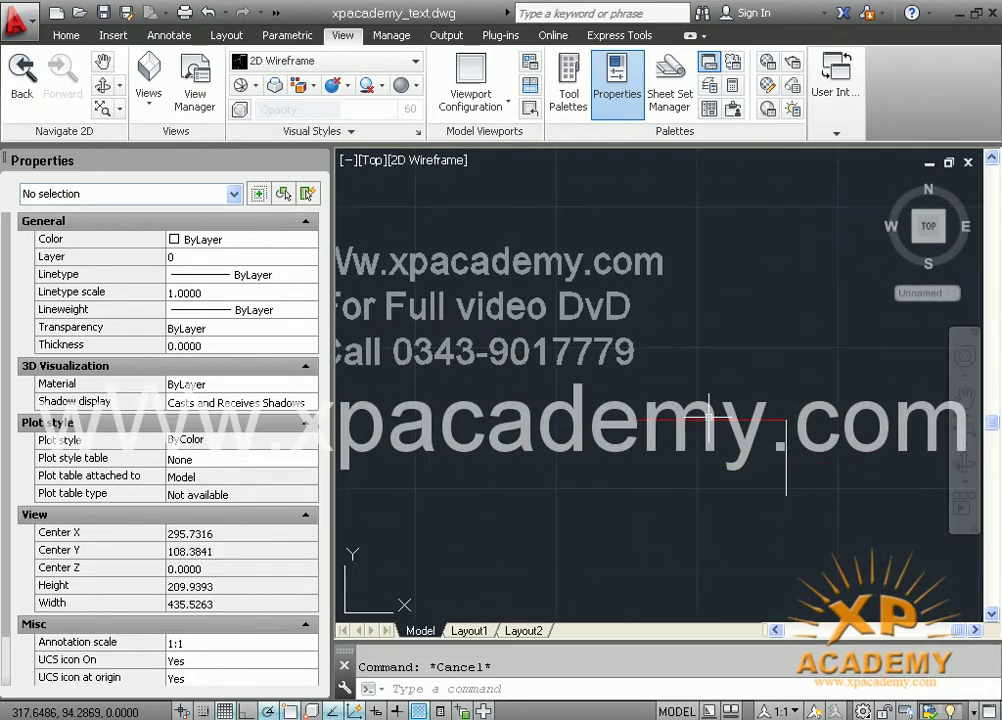
pyautogui.click(706, 421)
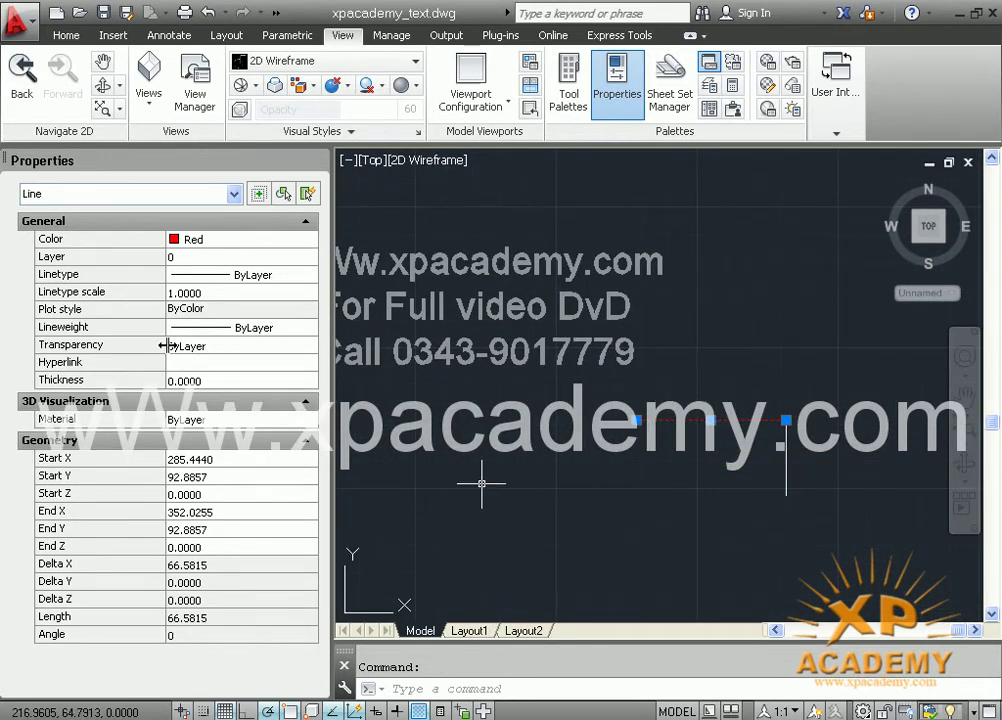
pyautogui.click(248, 641)
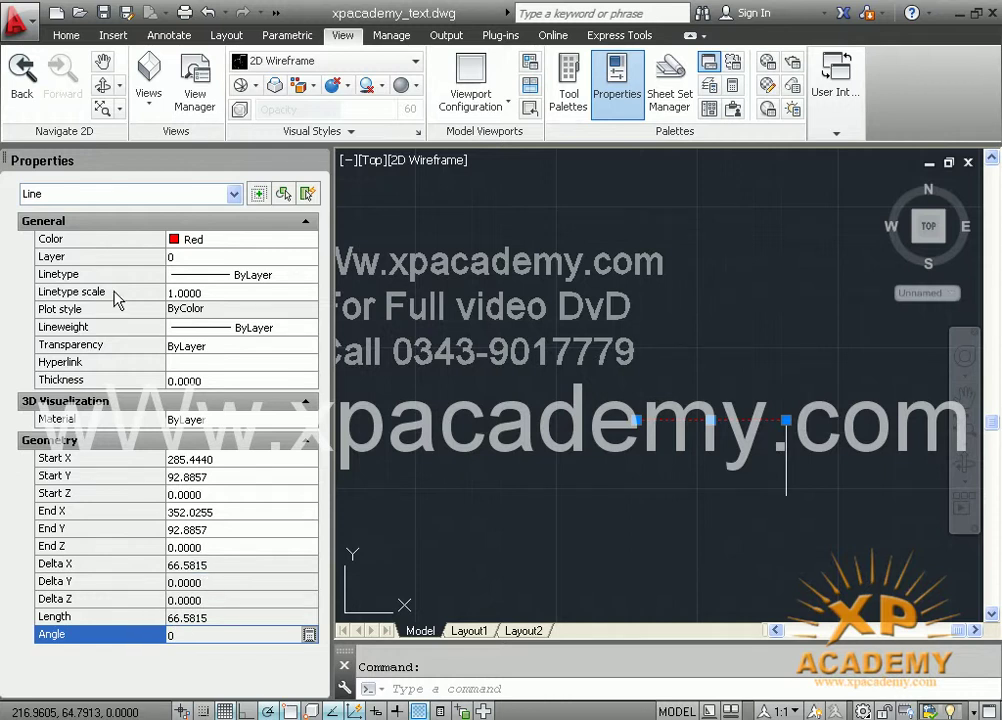
pyautogui.click(309, 634)
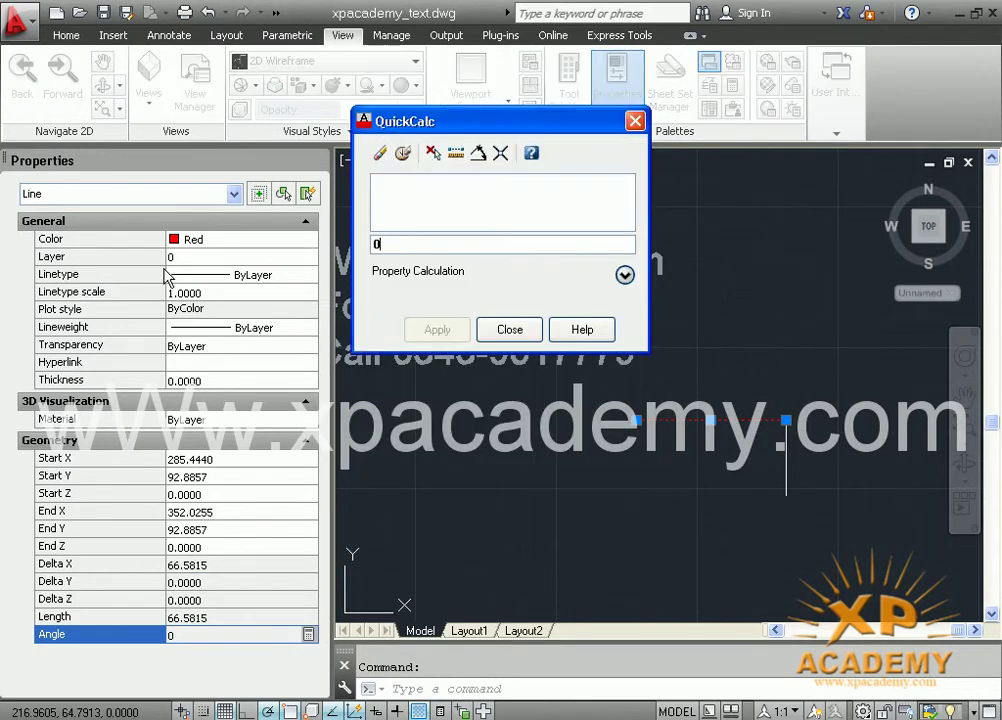
# Step: Close QuickCalc, undock Properties, switch Auto-hide on and redock it at the left
pyautogui.click(507, 329)
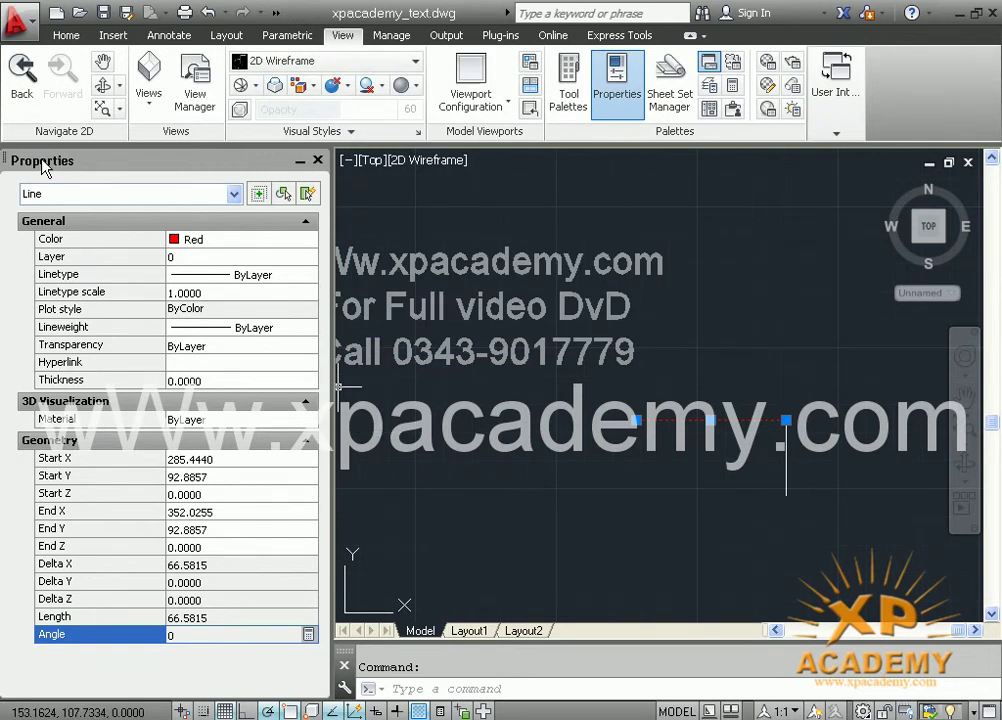
pyautogui.moveTo(45, 170)
pyautogui.mouseDown()
pyautogui.moveTo(425, 192)
pyautogui.moveTo(421, 203)
pyautogui.mouseUp()
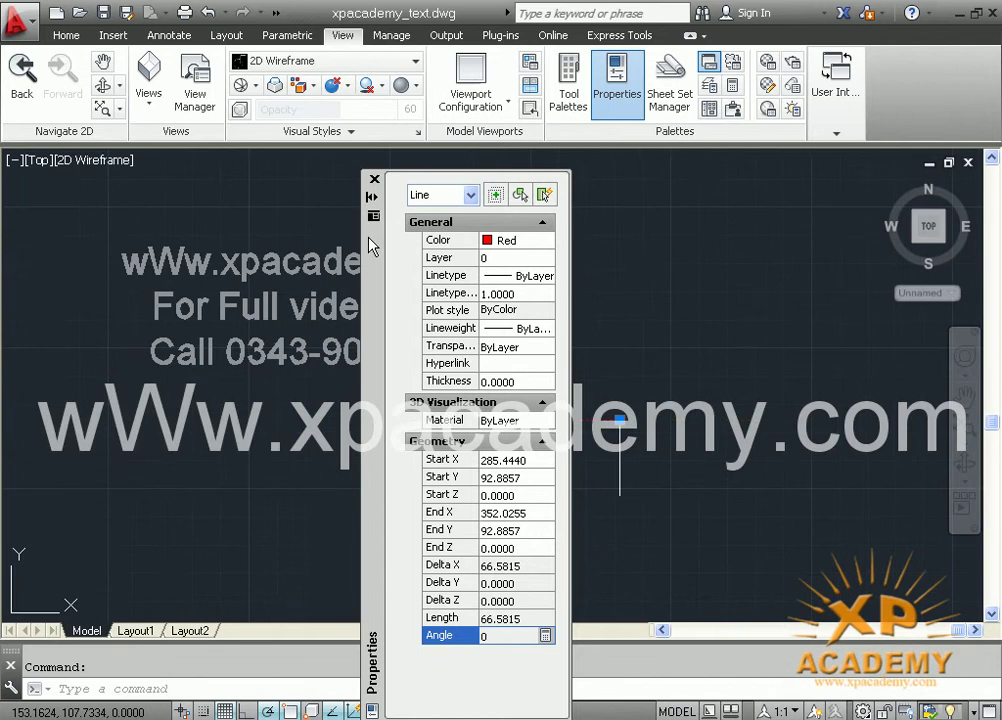
pyautogui.rightClick(372, 248)
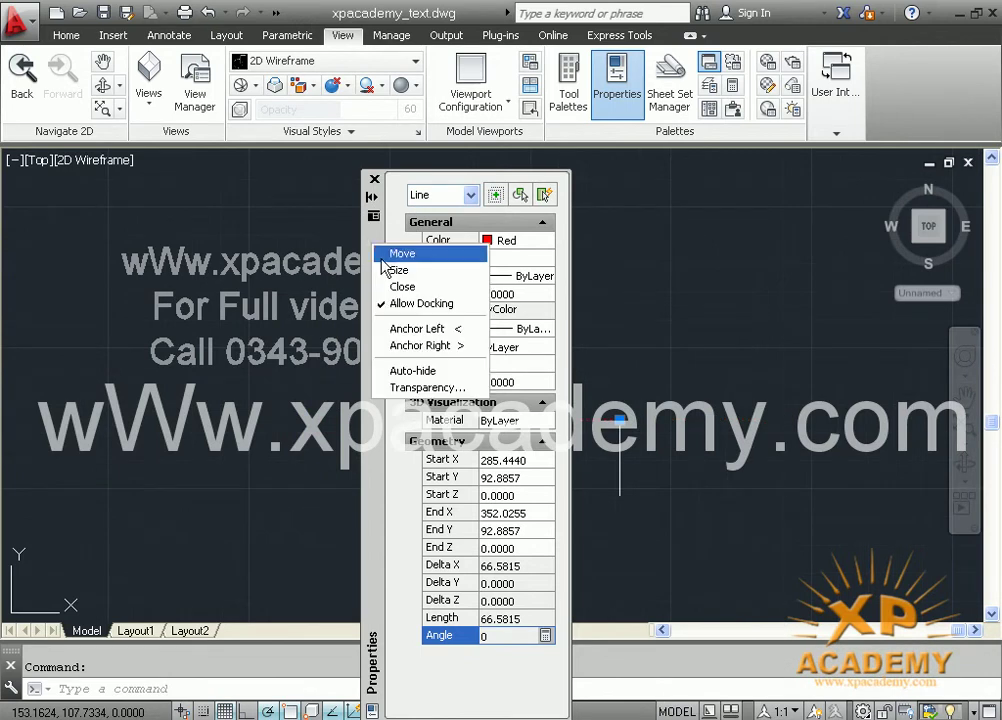
pyautogui.click(410, 374)
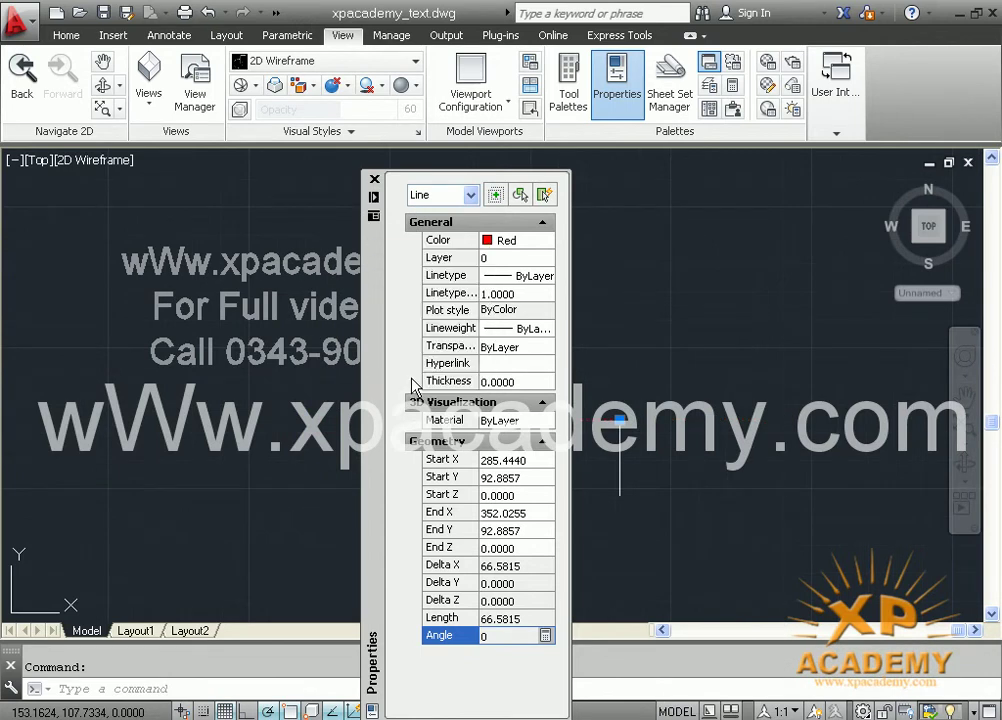
pyautogui.moveTo(228, 355); pyautogui.dragTo(2, 313)
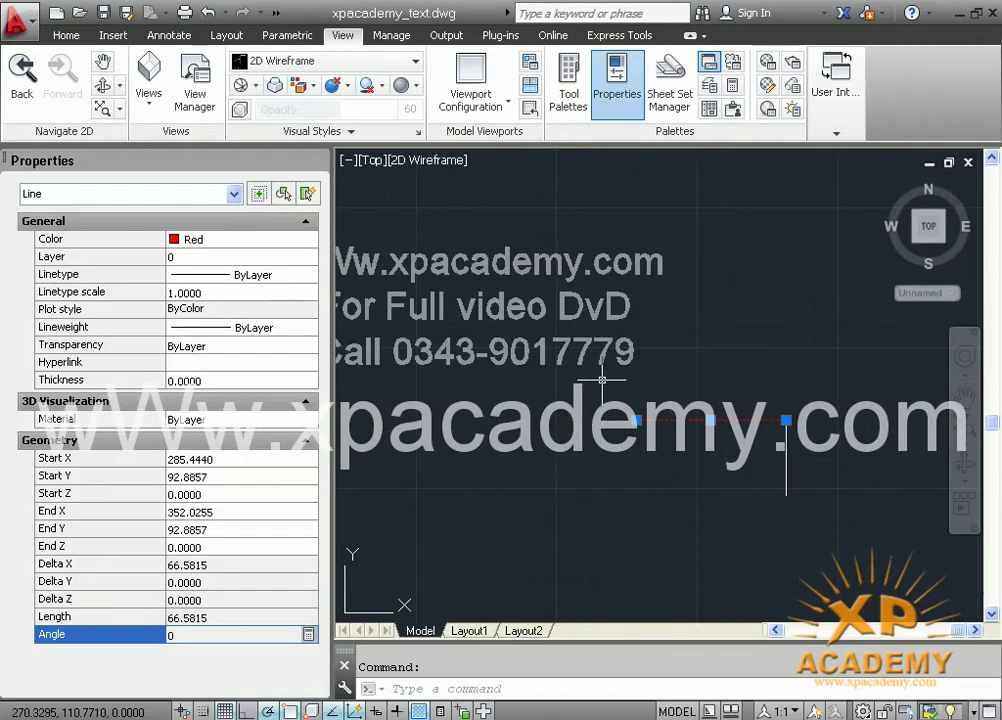
# Step: Reselect the red line and float the Properties palette over the drawing
pyautogui.press('Escape')
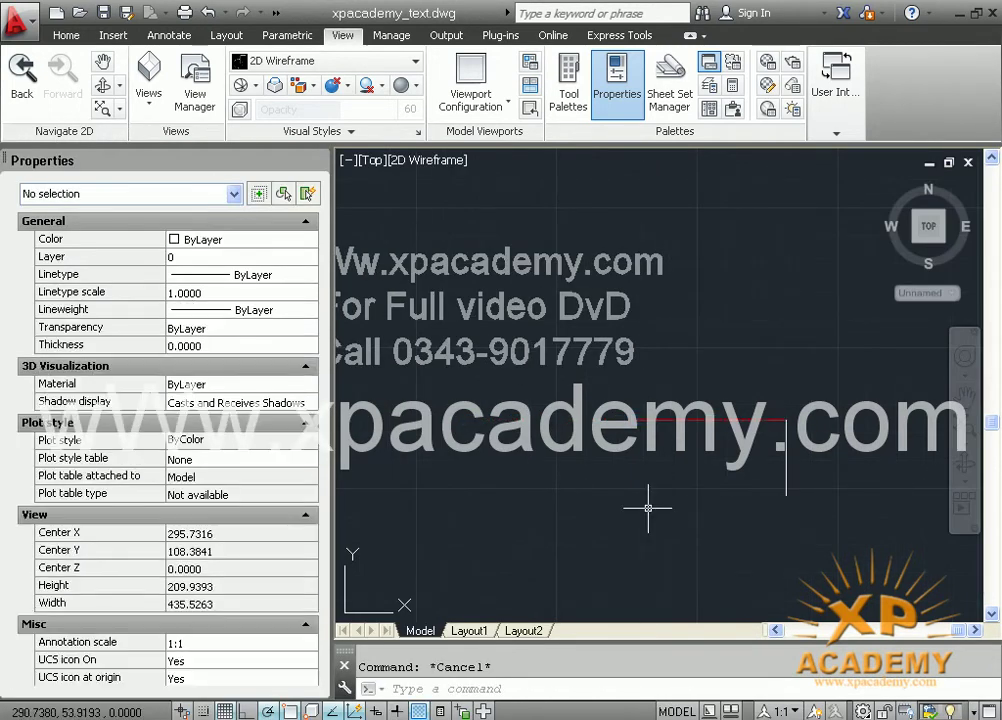
pyautogui.click(559, 425)
pyautogui.press('Escape')
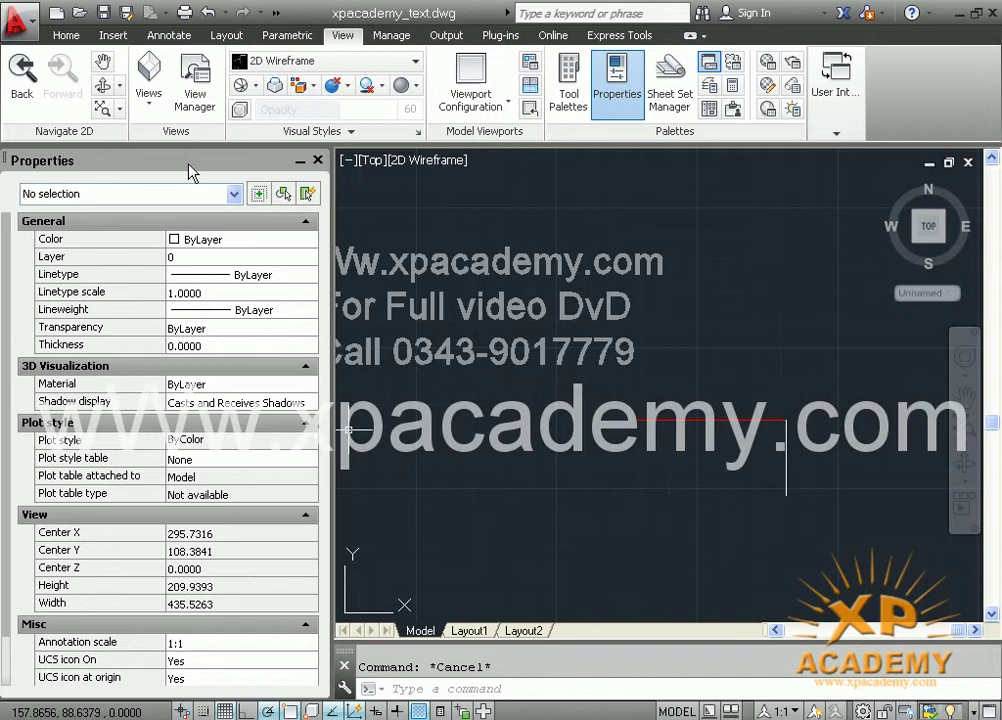
pyautogui.click(668, 421)
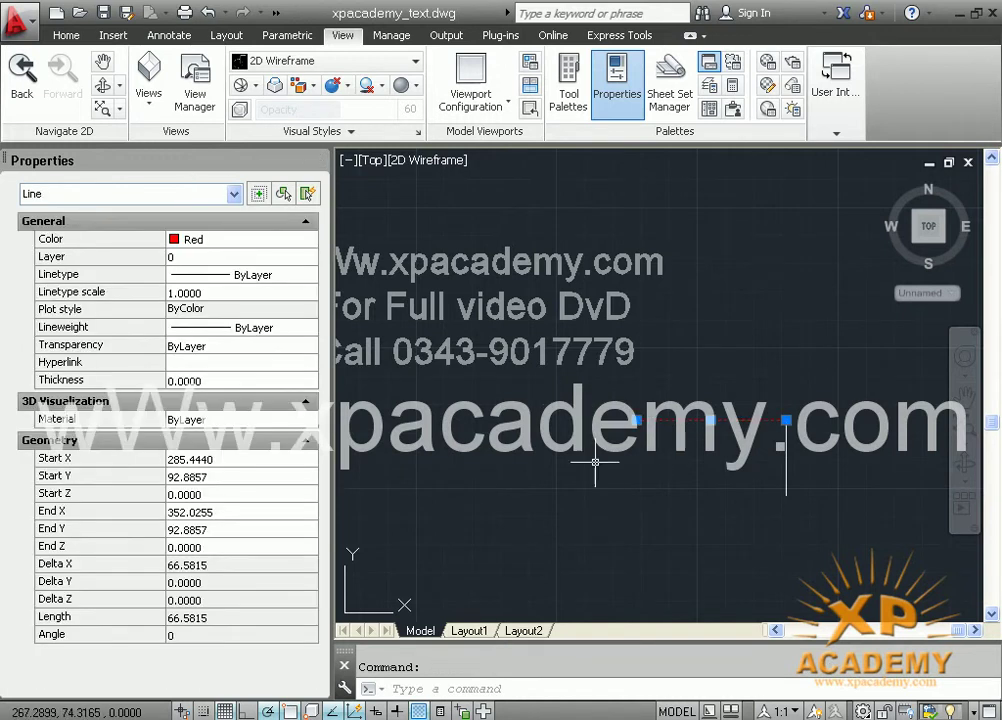
pyautogui.moveTo(128, 160); pyautogui.dragTo(540, 180)
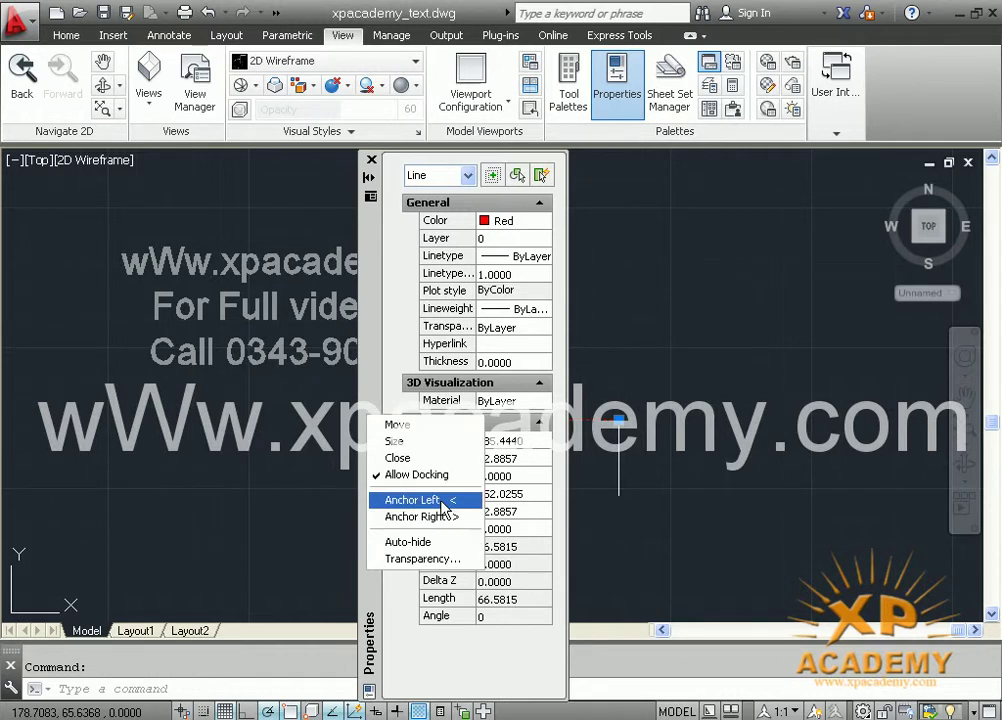
# Step: Anchor Properties to the left edge with a Text only label, then reselect and clear the red line
pyautogui.click(441, 501)
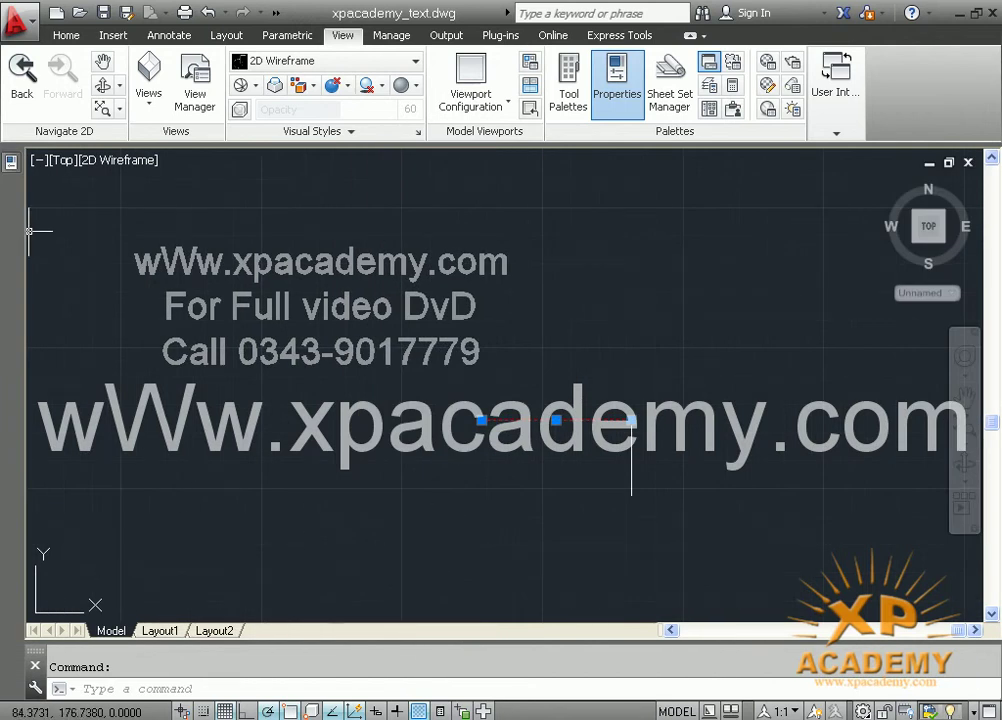
pyautogui.rightClick(9, 257)
pyautogui.click(20, 281)
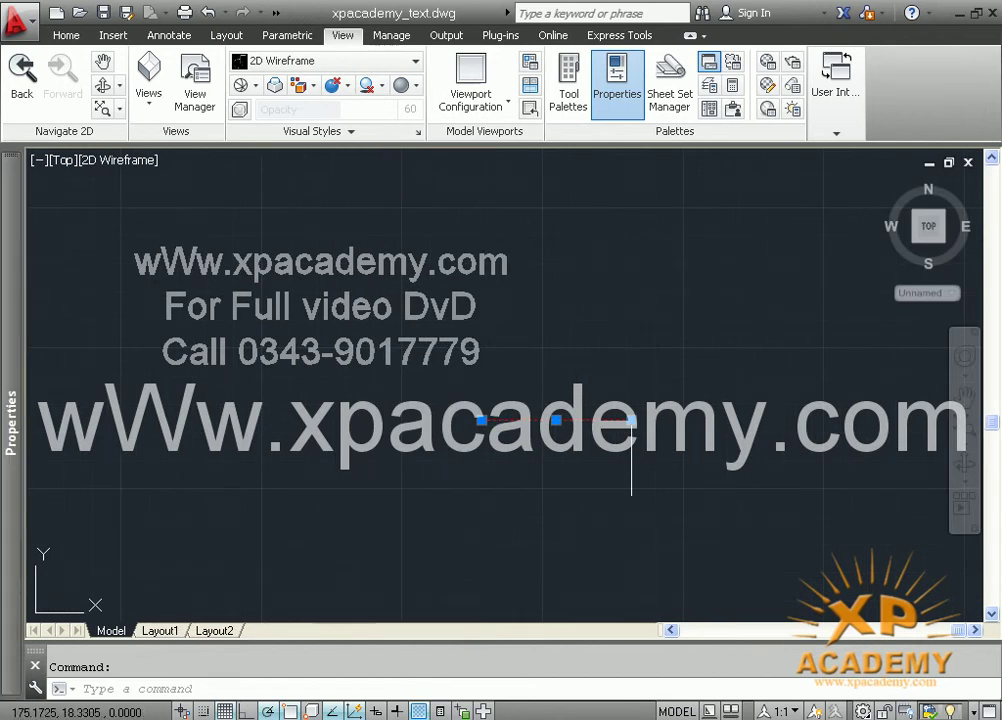
pyautogui.press('Escape')
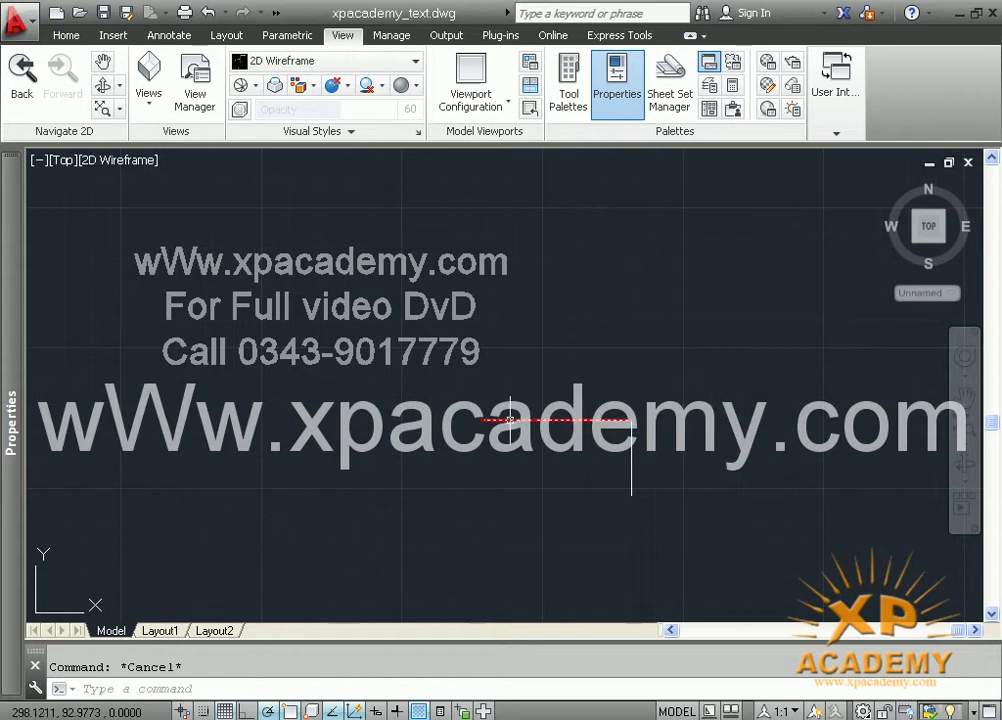
pyautogui.click(520, 420)
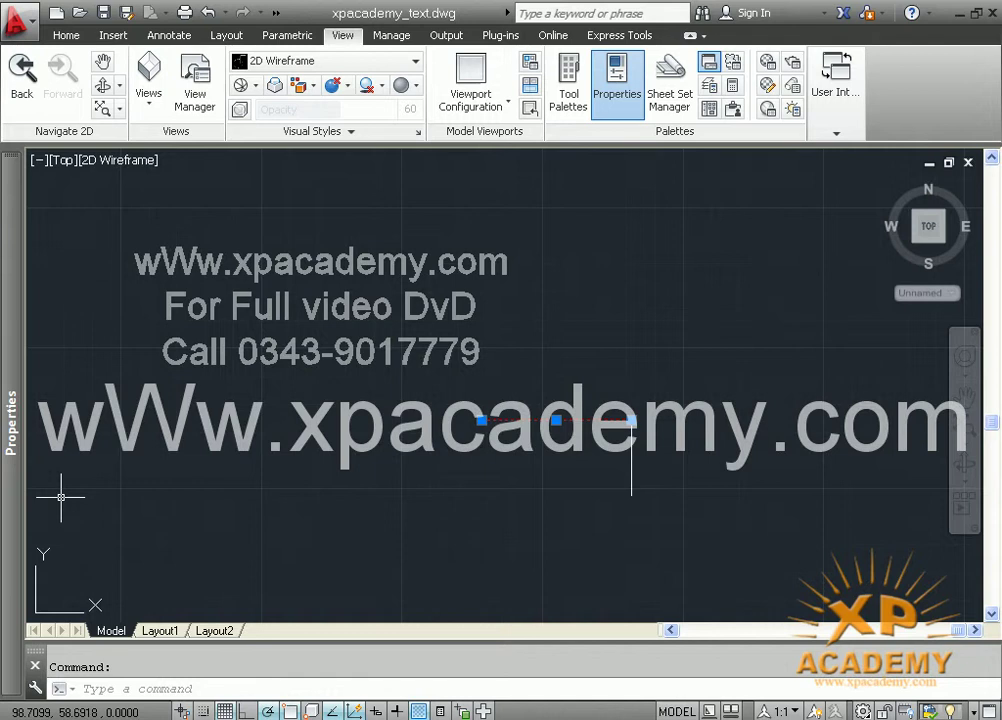
pyautogui.press('Escape')
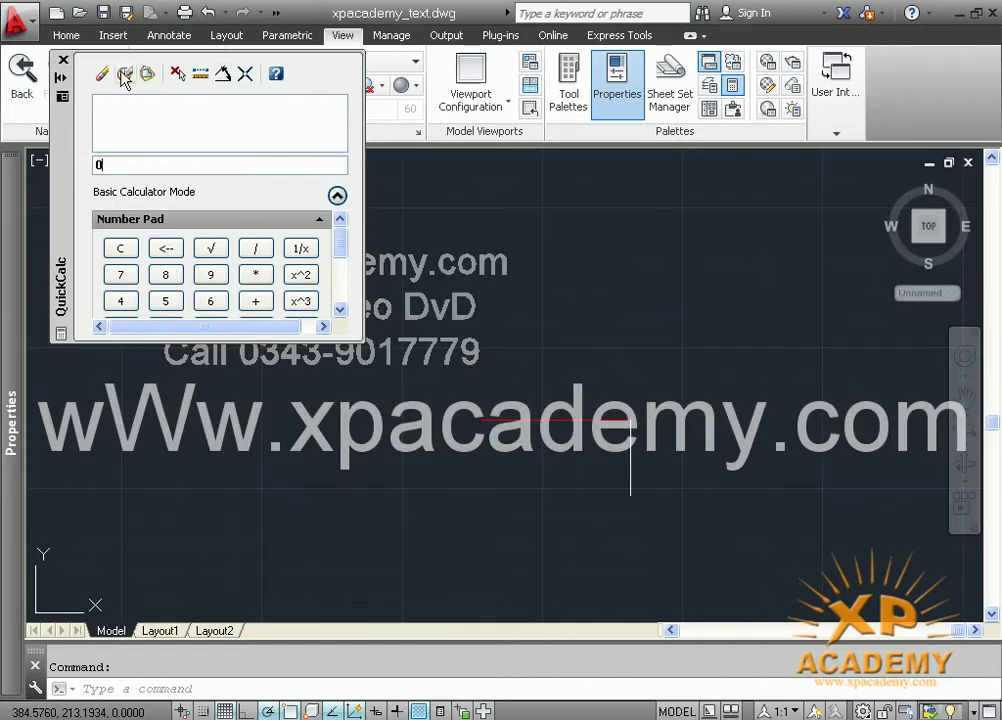
# Step: Anchor QuickCalc on the left beside Properties and set the anchored tabs to Icons only
pyautogui.moveTo(62, 130); pyautogui.dragTo(193, 286)
pyautogui.rightClick(195, 286)
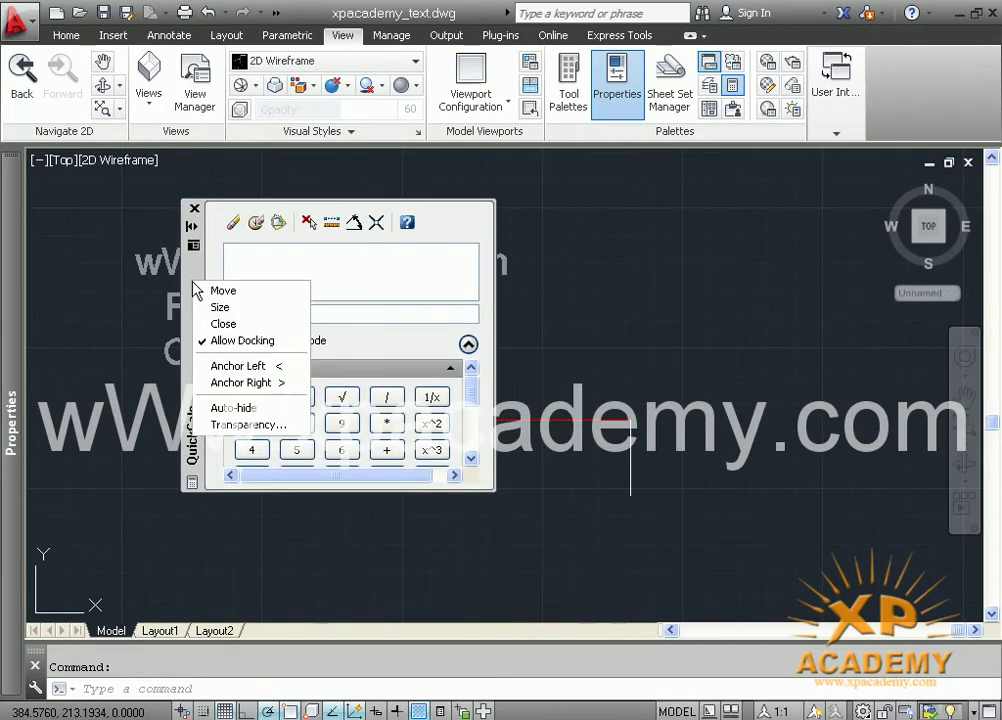
pyautogui.click(240, 366)
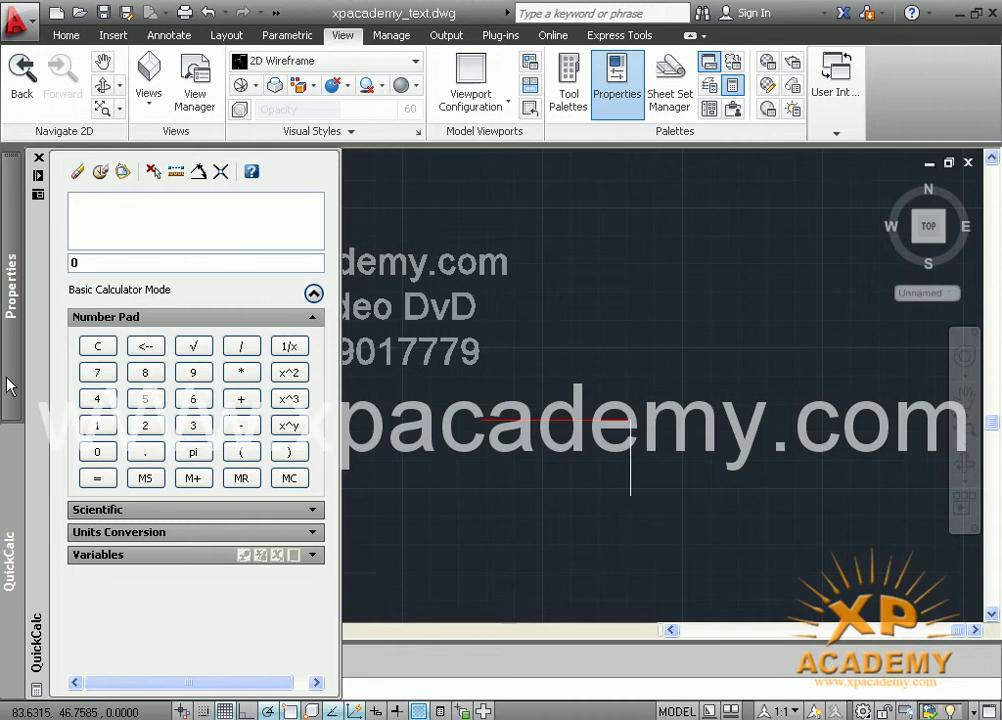
pyautogui.moveTo(11, 422)
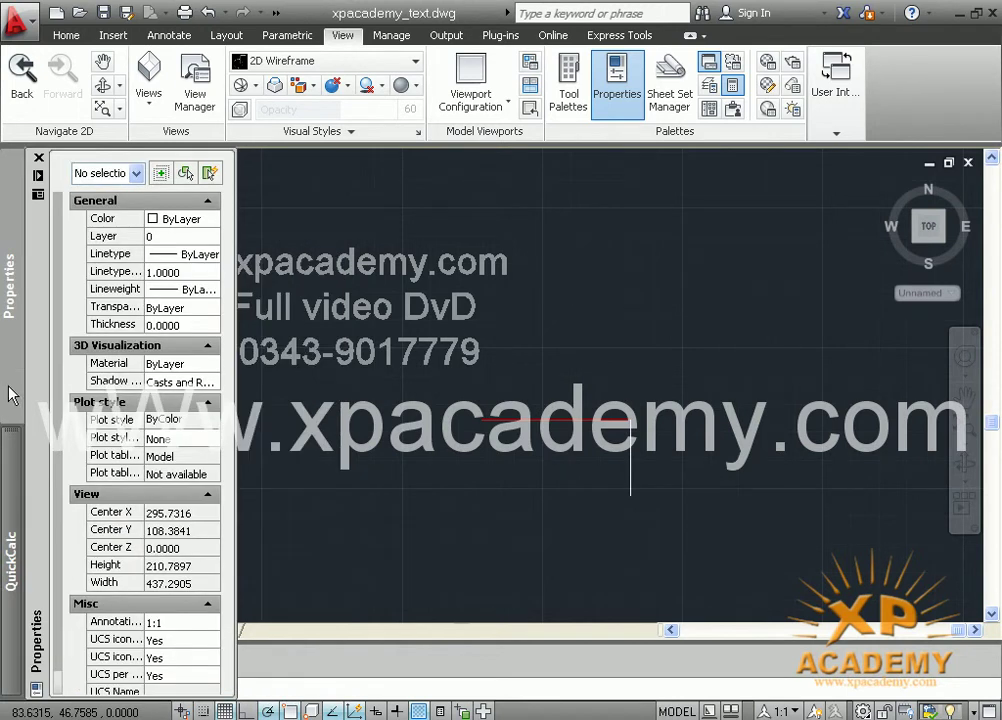
pyautogui.rightClick(12, 394)
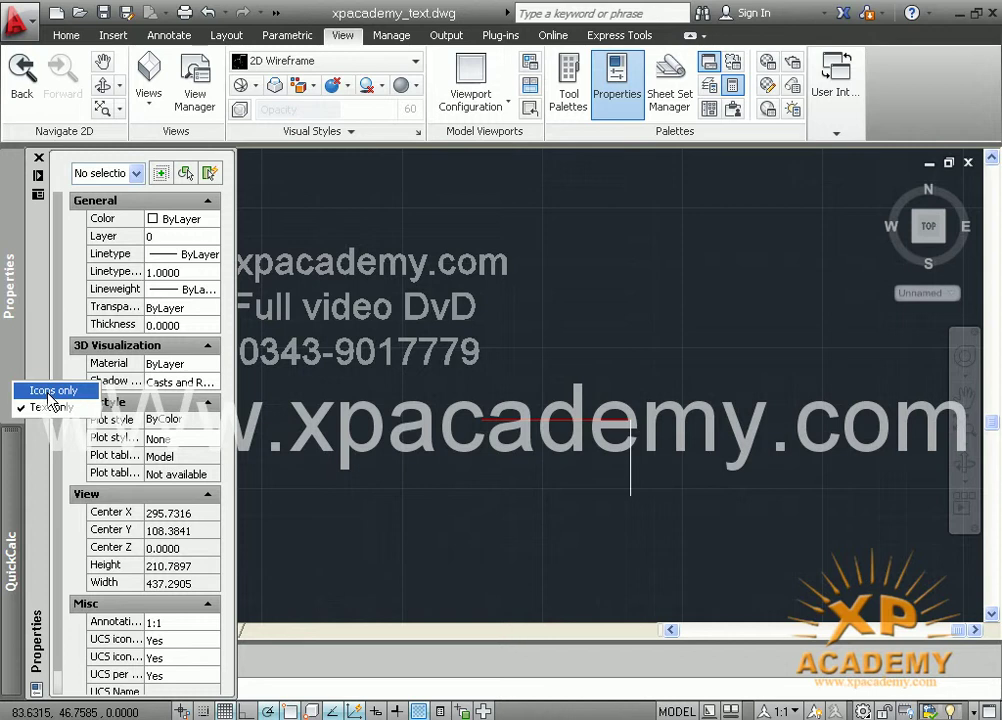
pyautogui.click(46, 395)
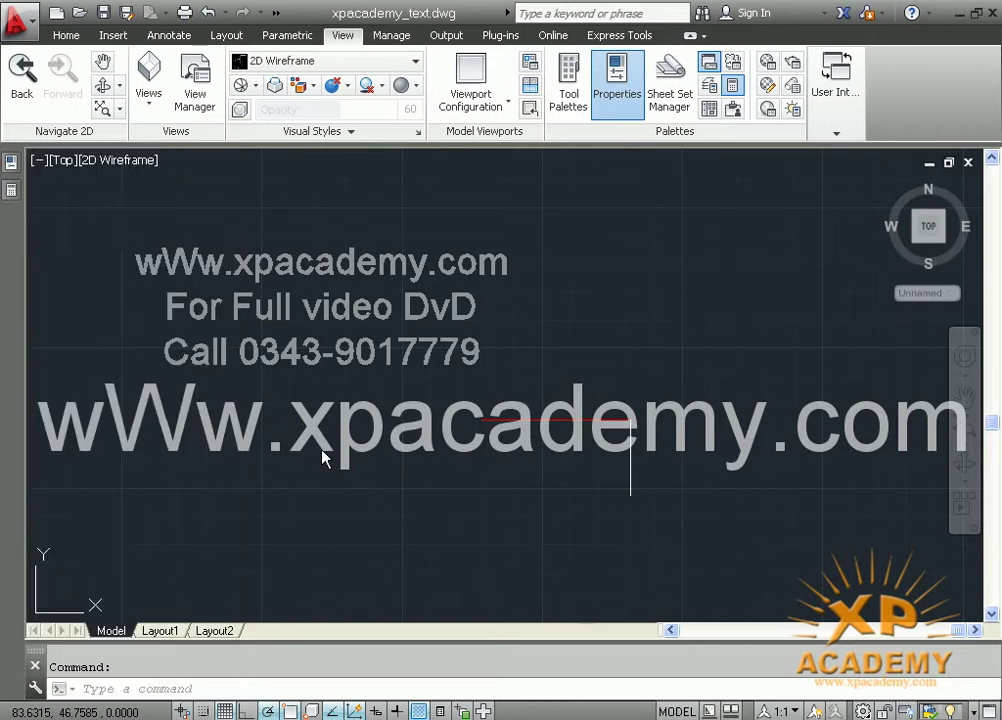
pyautogui.moveTo(11, 189)
pyautogui.click(432, 501)
# Step: Select the red line, then close the Properties palette with its X button
pyautogui.click(394, 557)
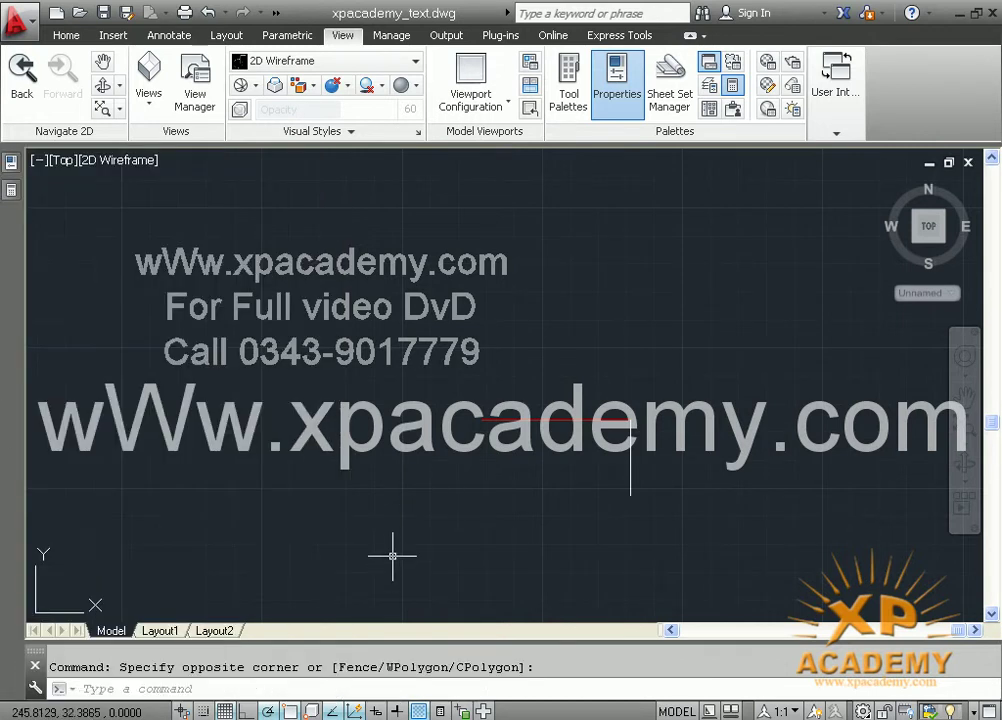
pyautogui.click(556, 419)
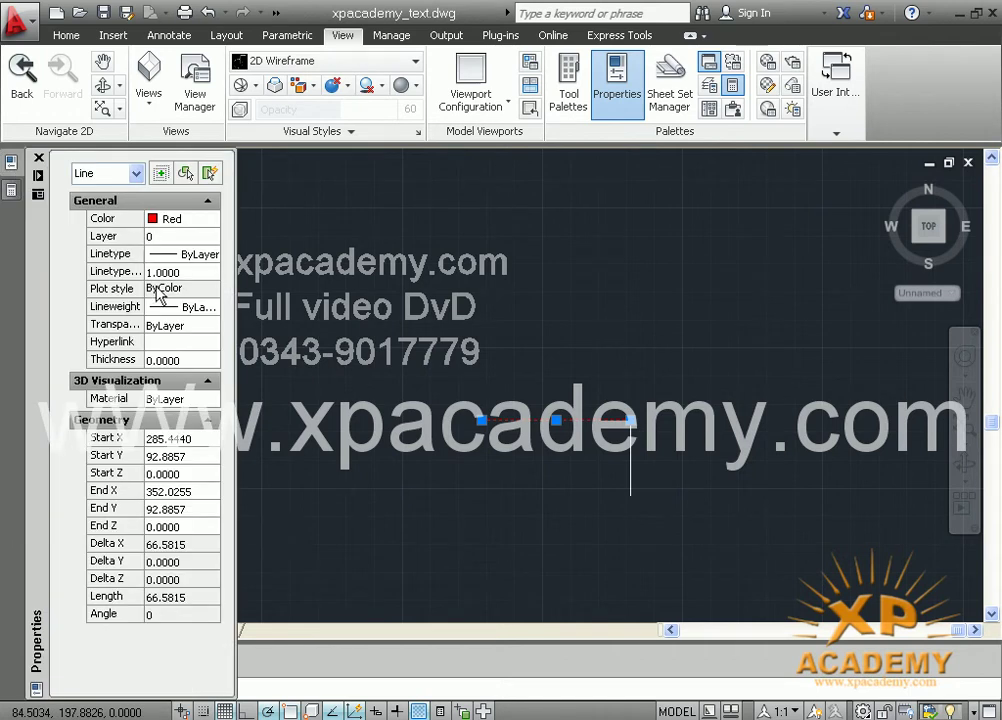
pyautogui.moveTo(11, 162)
pyautogui.click(338, 213)
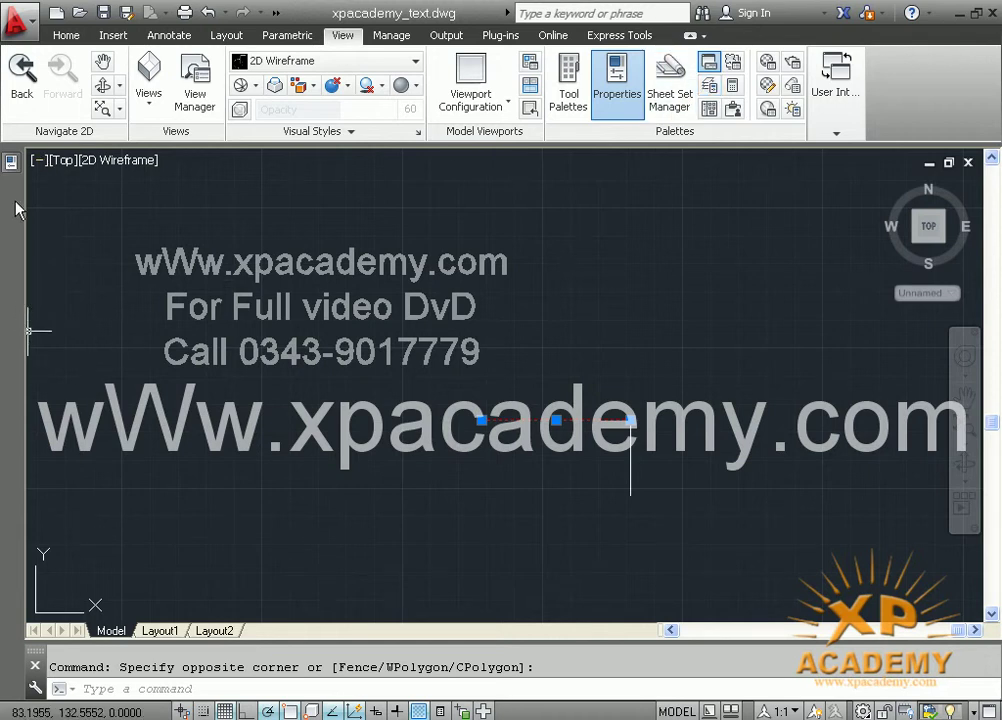
pyautogui.moveTo(11, 162)
pyautogui.click(38, 158)
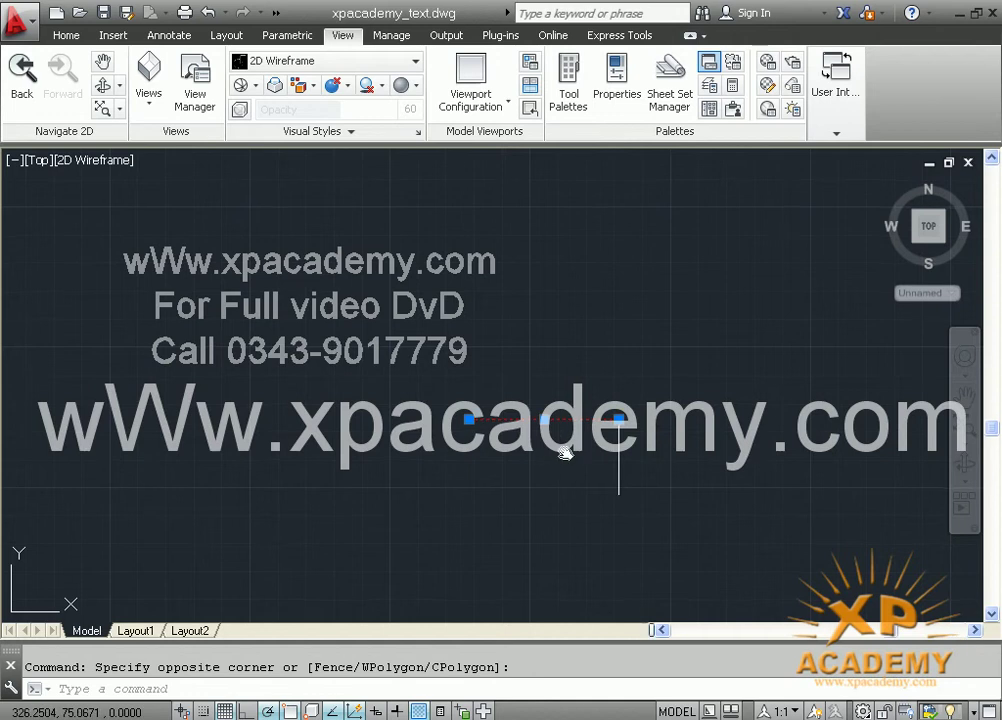
pyautogui.moveTo(562, 466); pyautogui.dragTo(592, 458, button='middle')
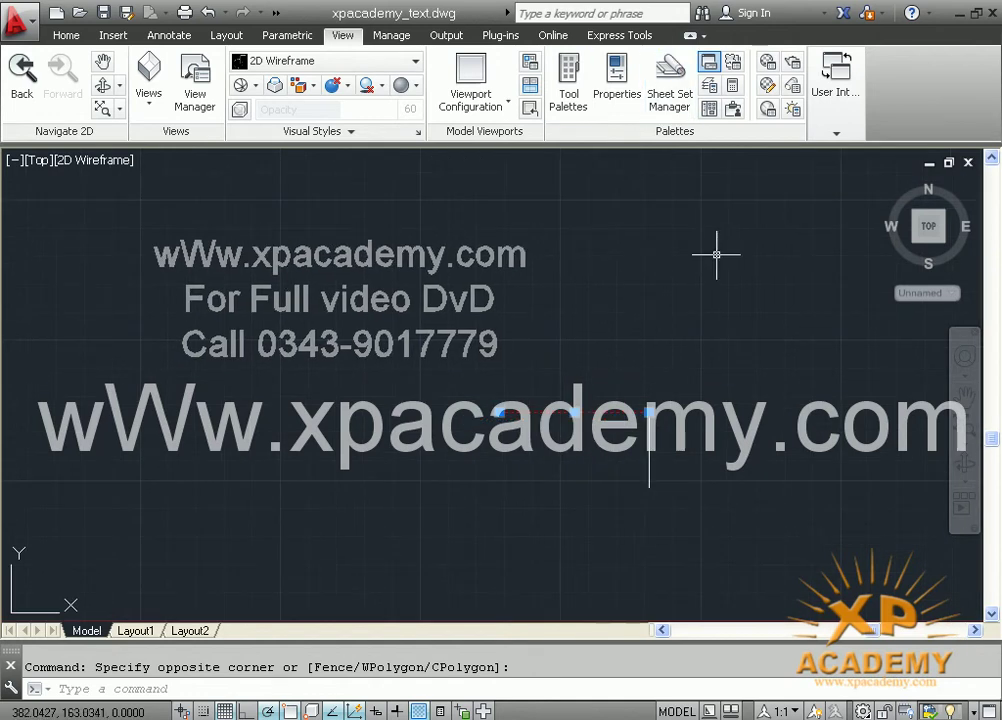